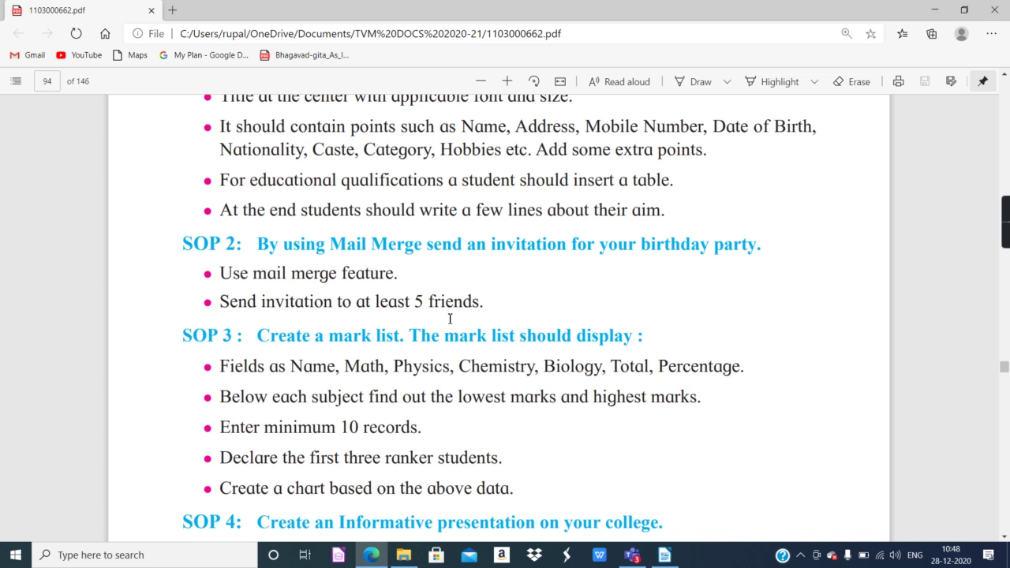
# Switch from the SOP 2 PDF in Edge to the birthday invitation letter in LibreOffice Writer.
pyautogui.click(654, 562)
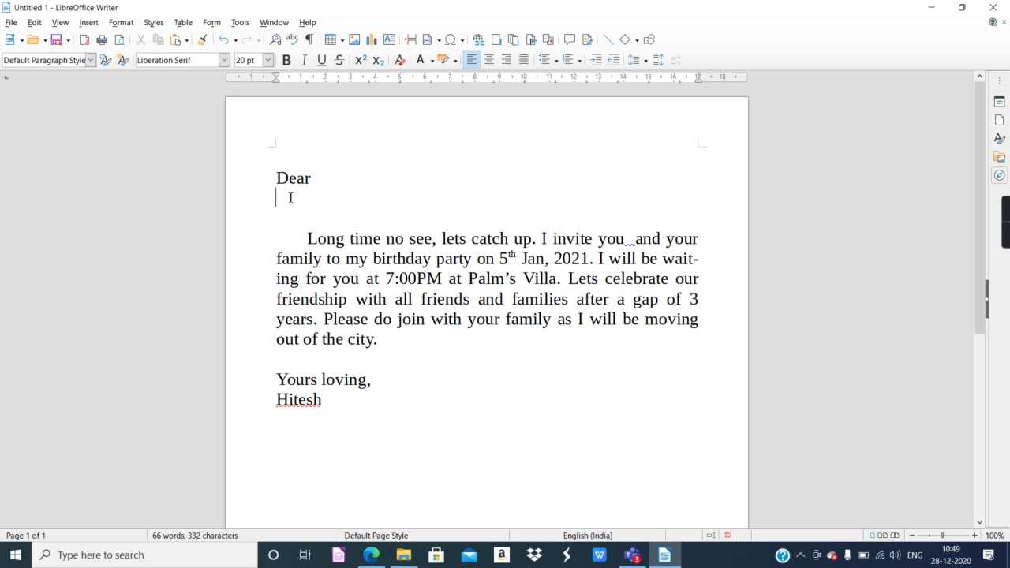
# Start the Mail Merge Wizard for a Letter and begin creating a new address list.
pyautogui.click(247, 27)
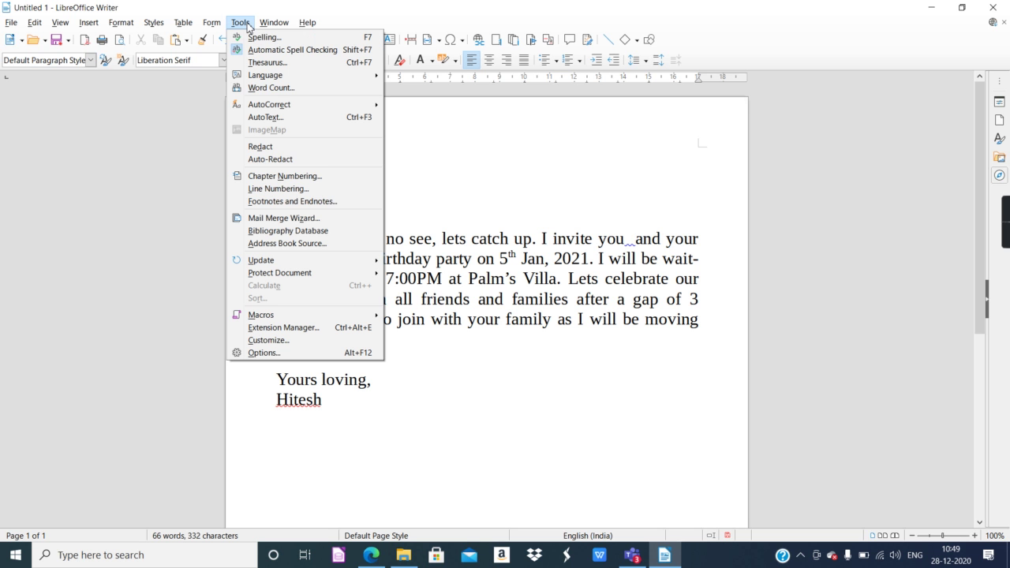
pyautogui.click(278, 220)
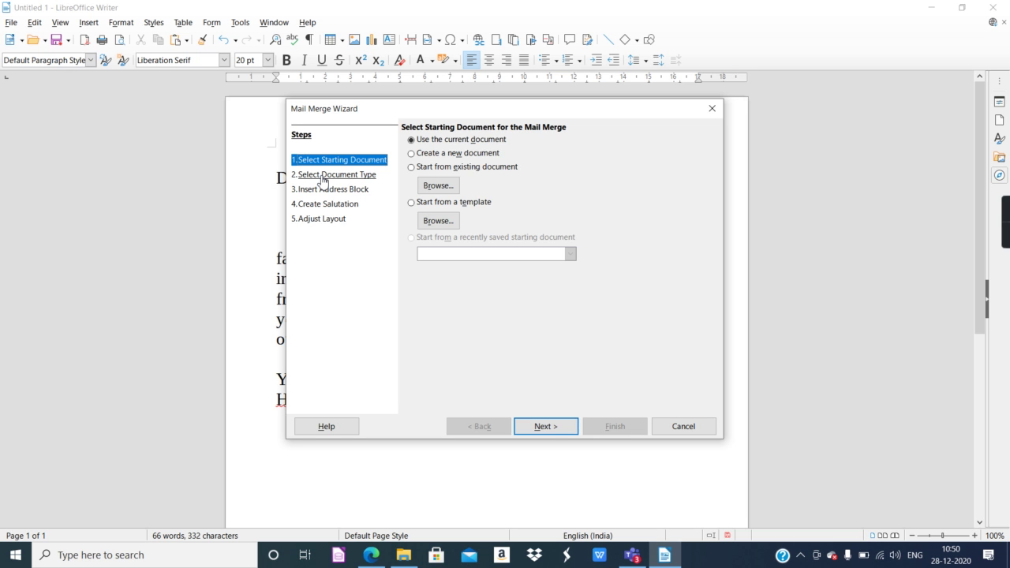
pyautogui.click(325, 180)
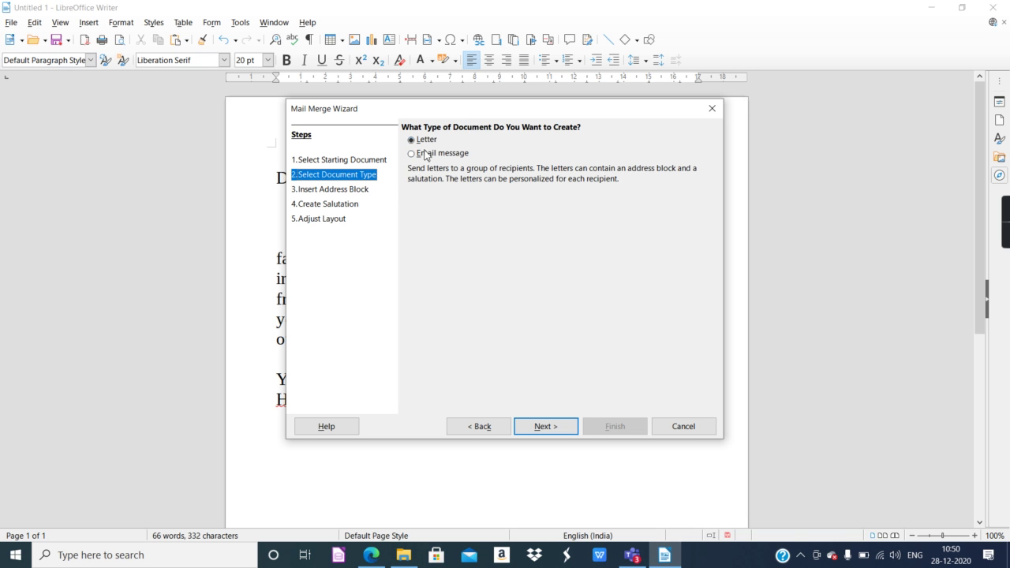
pyautogui.click(363, 194)
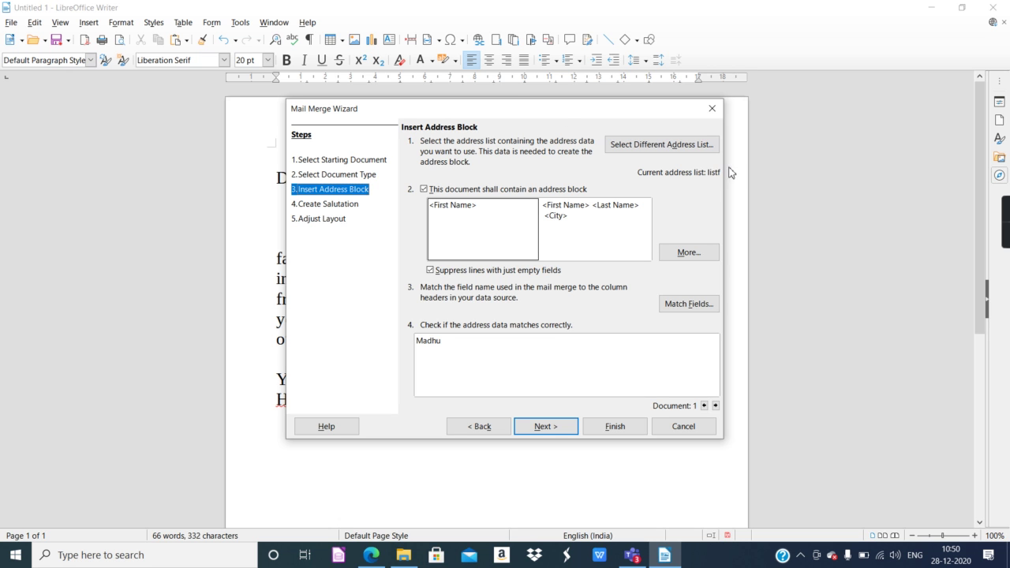
pyautogui.click(677, 152)
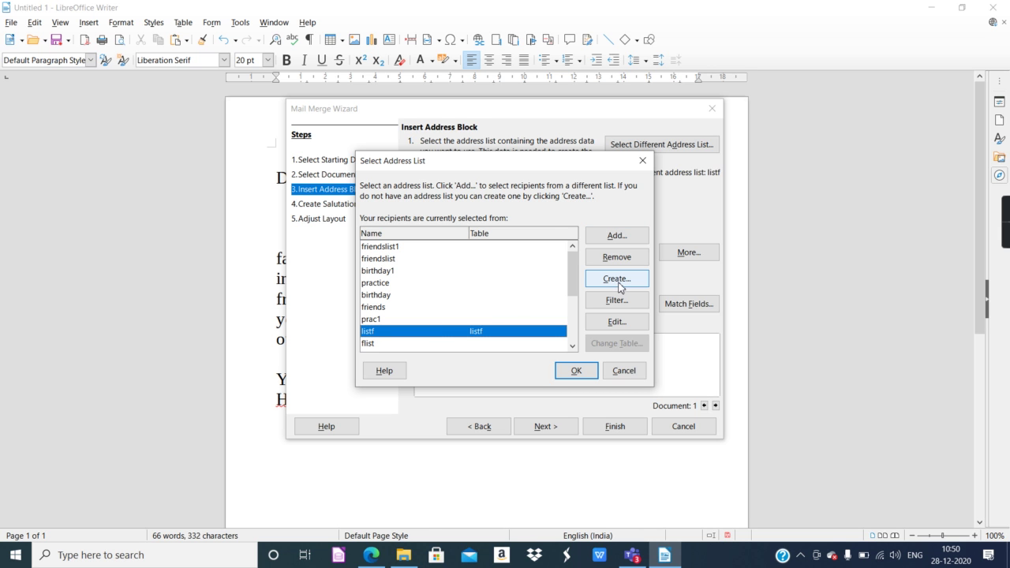
pyautogui.click(619, 281)
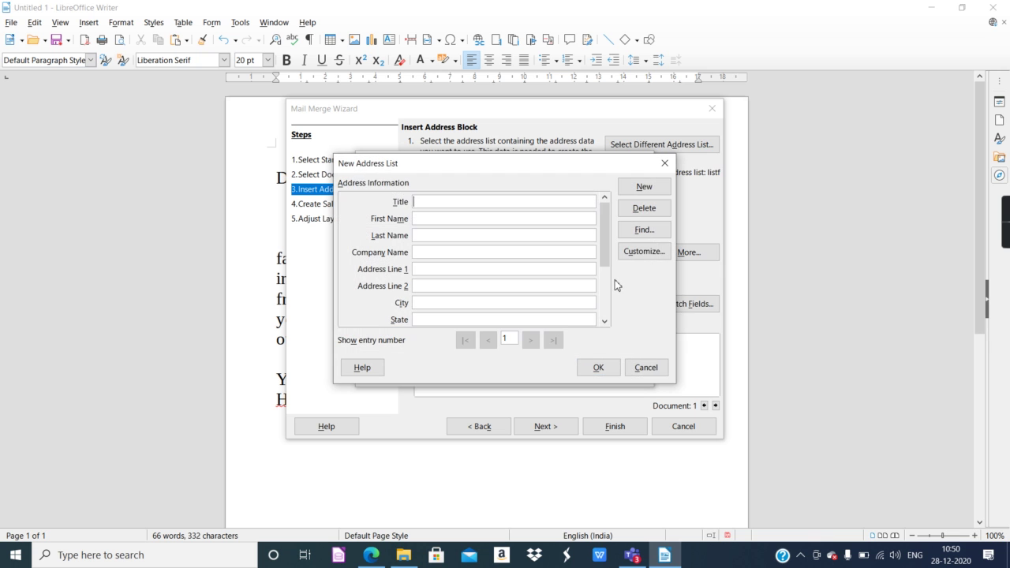
# Delete Title, Company Name, Gender and the address fields, keeping First Name and Last Name.
pyautogui.click(623, 253)
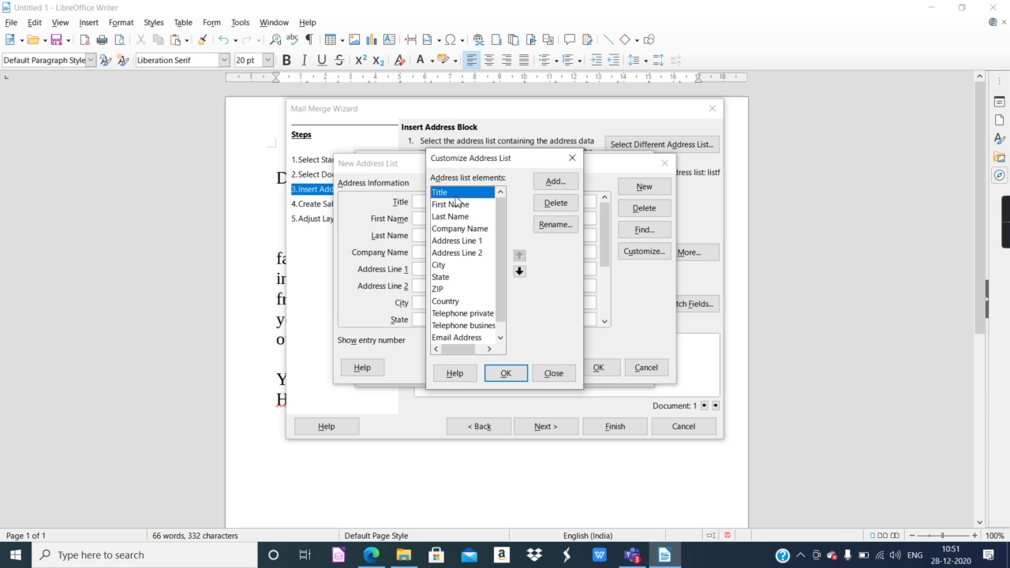
pyautogui.click(540, 207)
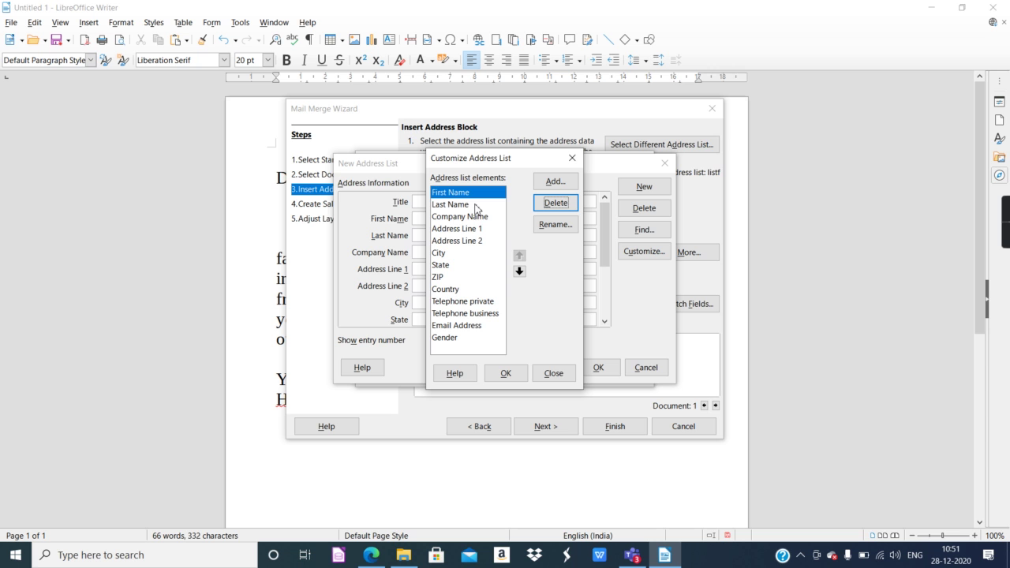
pyautogui.click(468, 206)
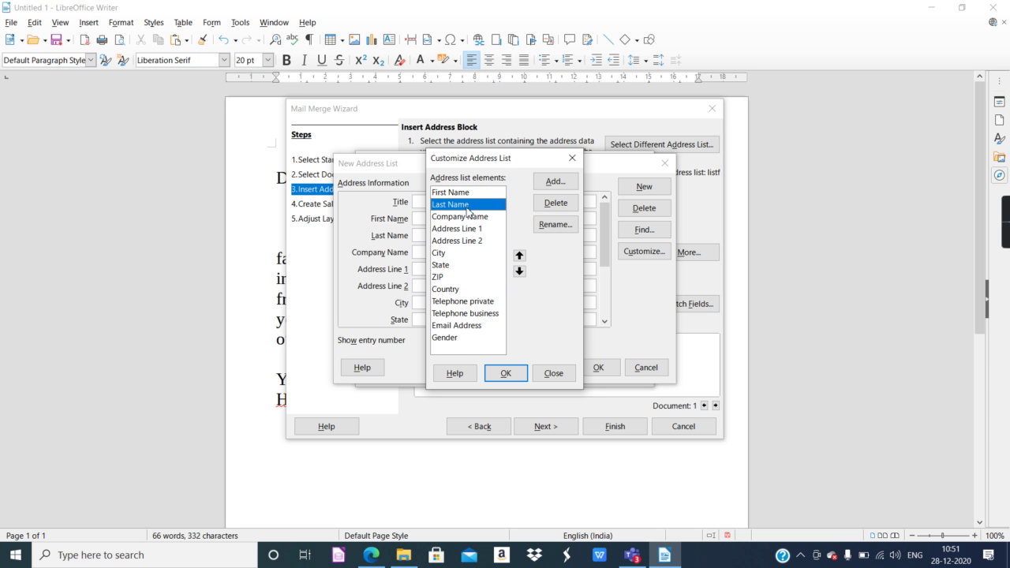
pyautogui.click(466, 217)
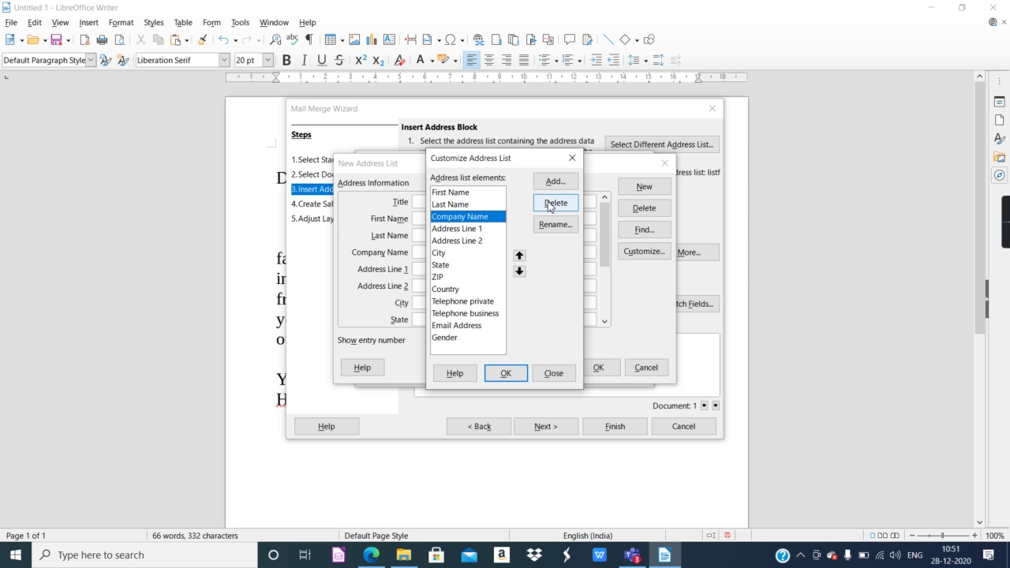
pyautogui.click(550, 204)
pyautogui.click(555, 203)
pyautogui.click(555, 203)
pyautogui.click(555, 203)
pyautogui.click(555, 203)
pyautogui.click(555, 203)
pyautogui.click(555, 203)
pyautogui.click(555, 203)
pyautogui.click(555, 203)
pyautogui.click(550, 204)
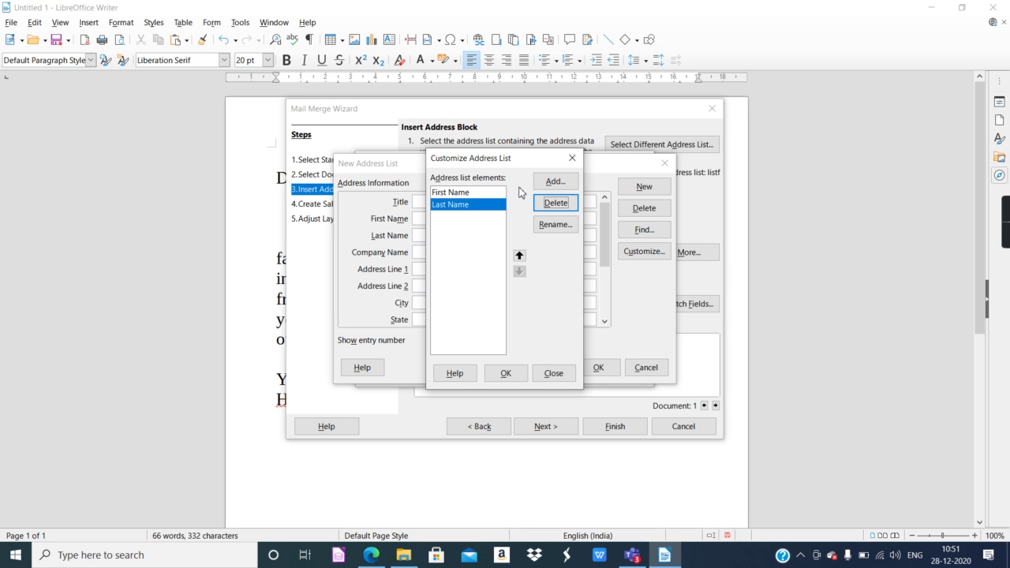
pyautogui.click(507, 374)
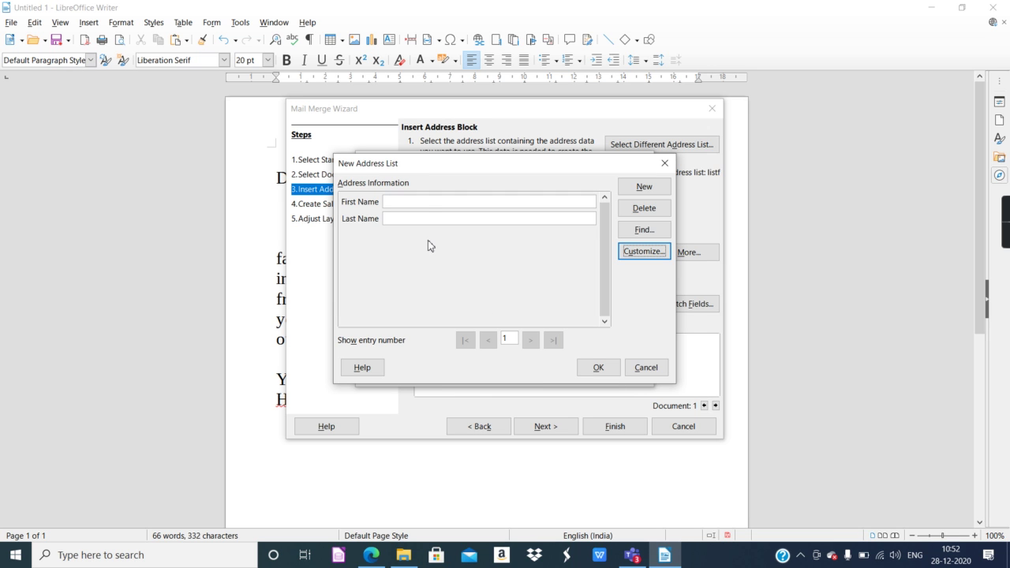
pyautogui.click(407, 202)
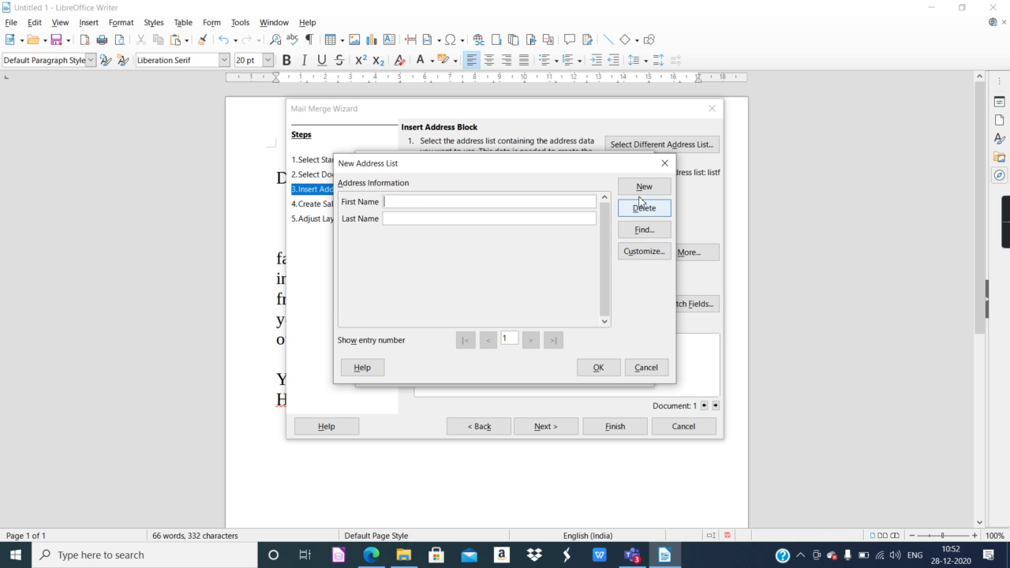
# Remove the Last Name field so only First Name remains.
pyautogui.click(656, 252)
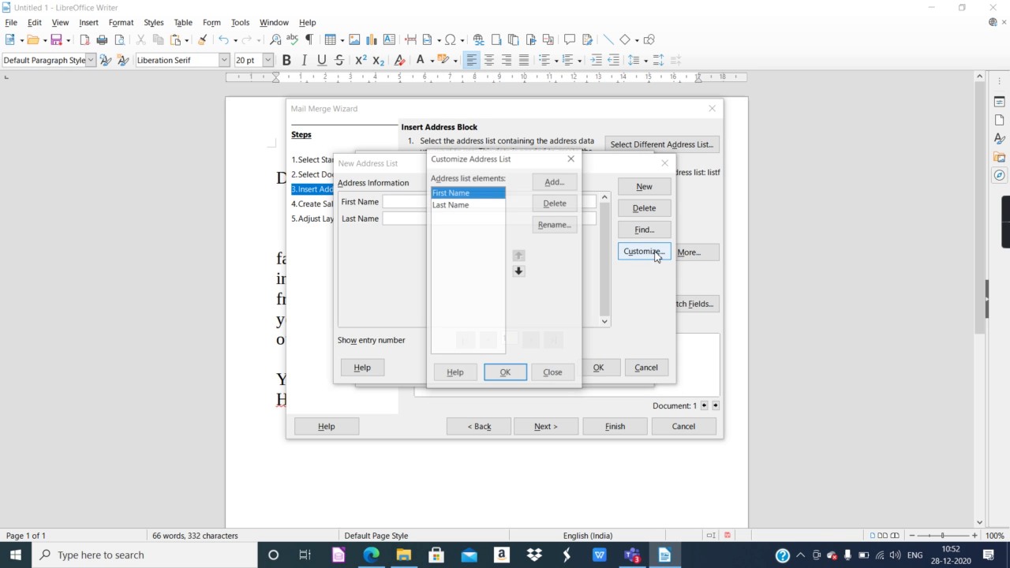
pyautogui.click(469, 206)
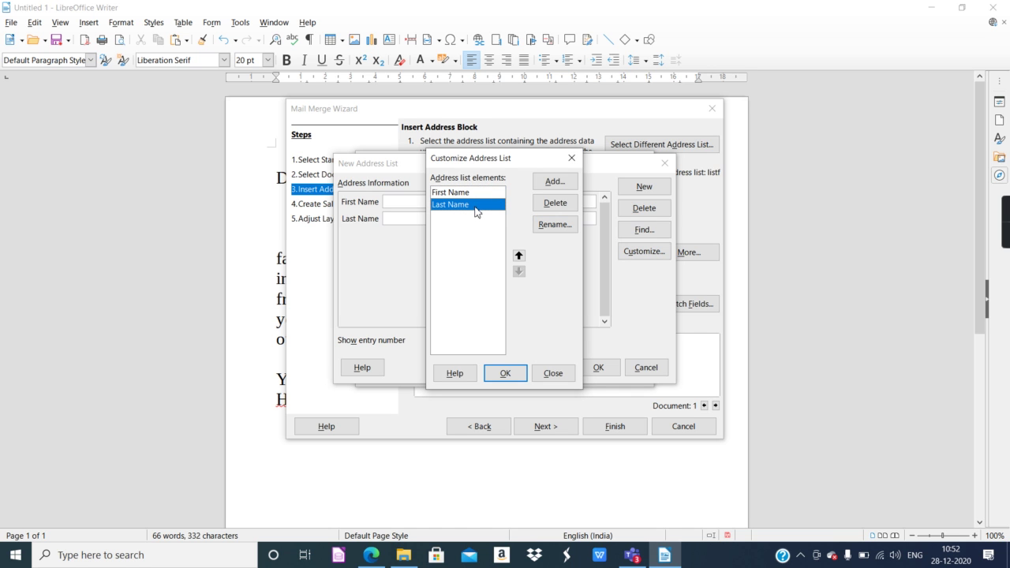
pyautogui.click(556, 203)
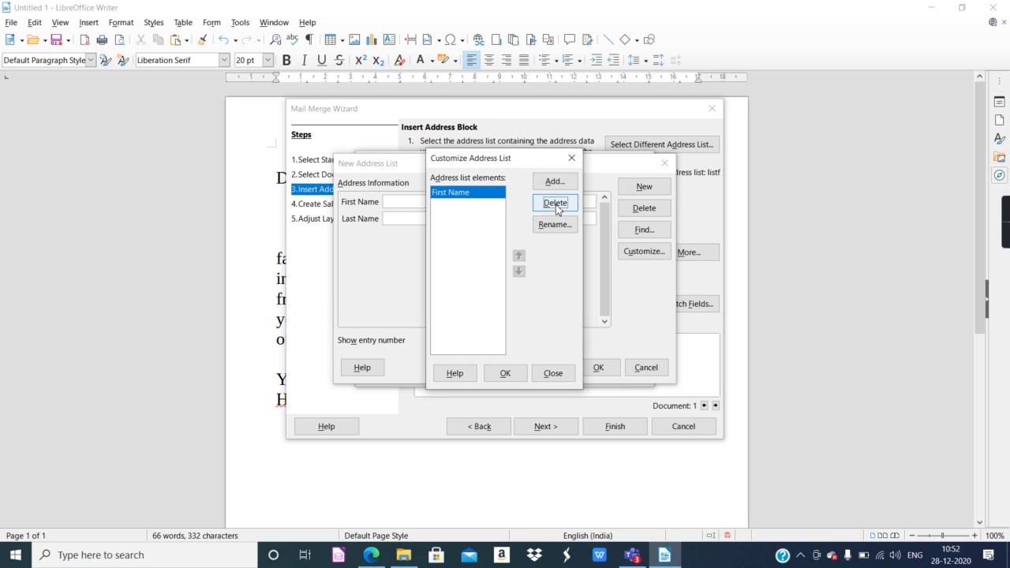
pyautogui.click(517, 374)
pyautogui.click(397, 202)
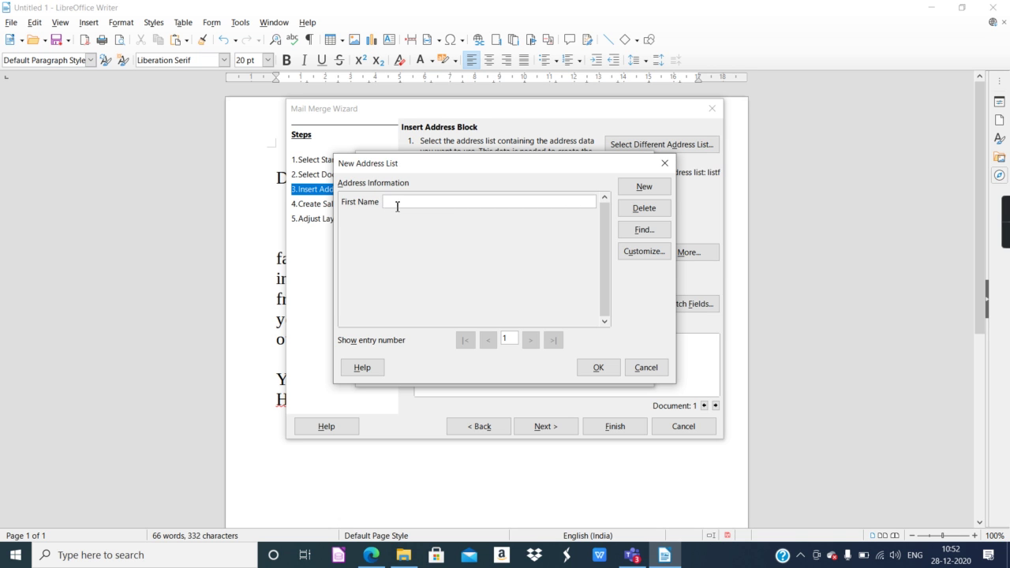
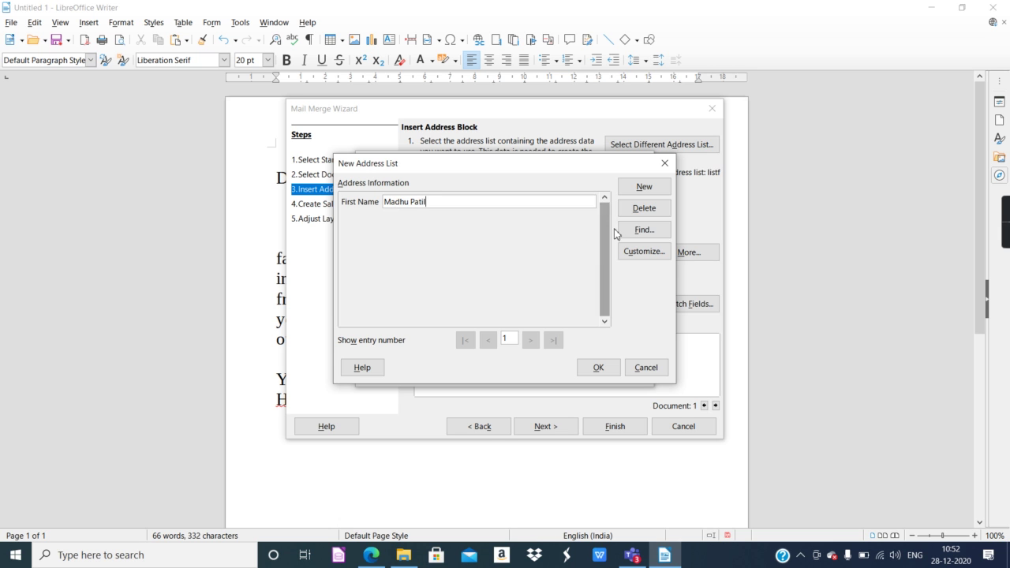
# Enter the first three friends' names as separate First Name records.
pyautogui.click(632, 188)
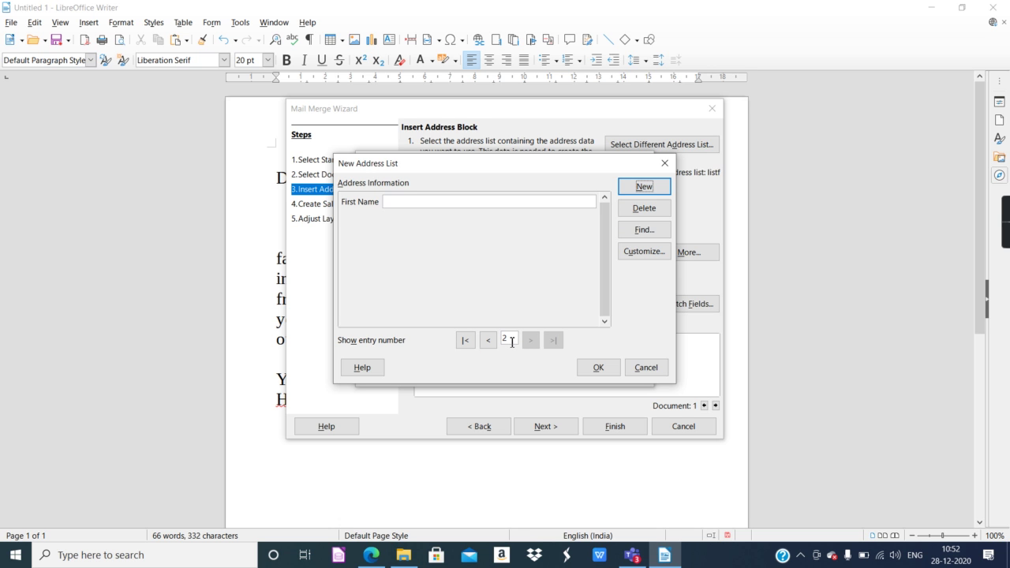
pyautogui.click(402, 203)
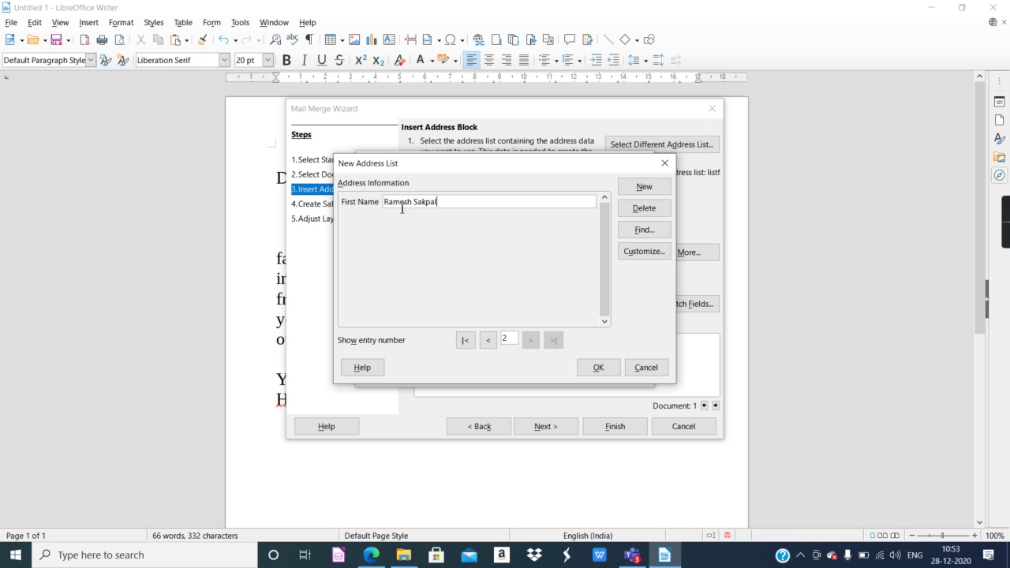
pyautogui.click(624, 194)
pyautogui.click(514, 206)
# Add the fourth and fifth friends' names, fixing a typo, then finish the list.
pyautogui.click(641, 187)
pyautogui.click(458, 205)
pyautogui.click(644, 187)
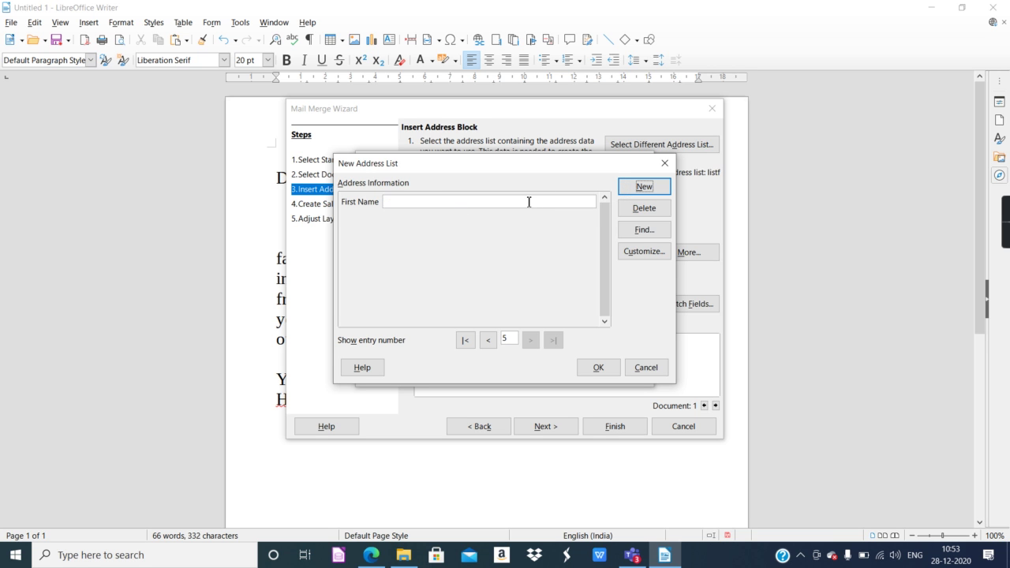
pyautogui.click(457, 203)
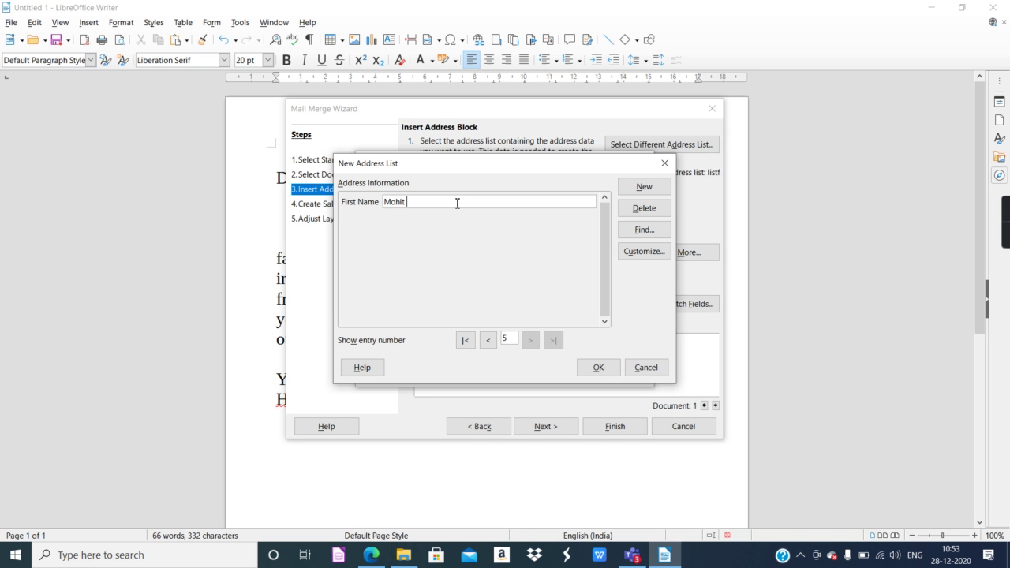
pyautogui.click(644, 186)
pyautogui.click(602, 369)
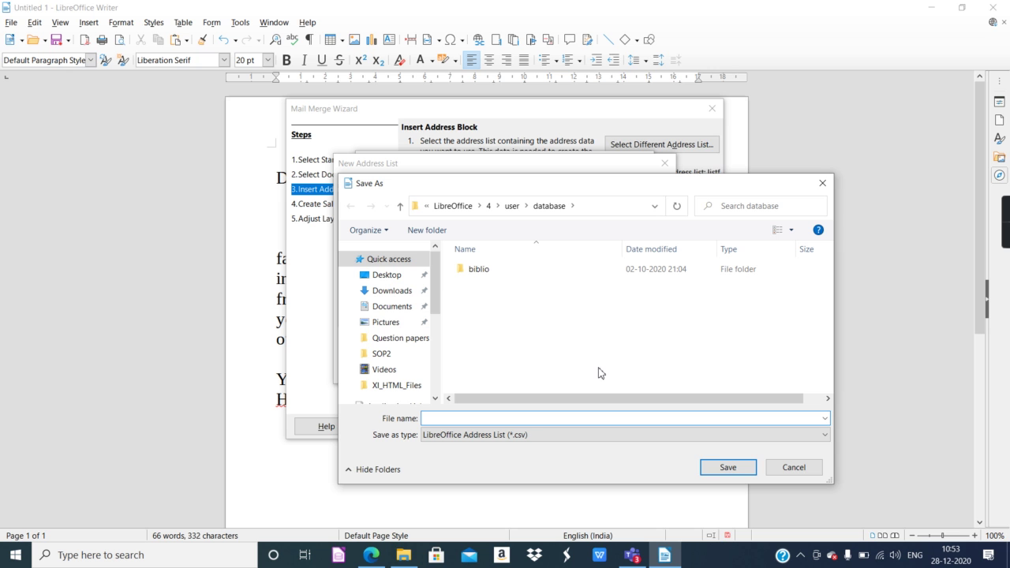
# Save the address list to the Desktop as friendlist2020.
pyautogui.click(401, 277)
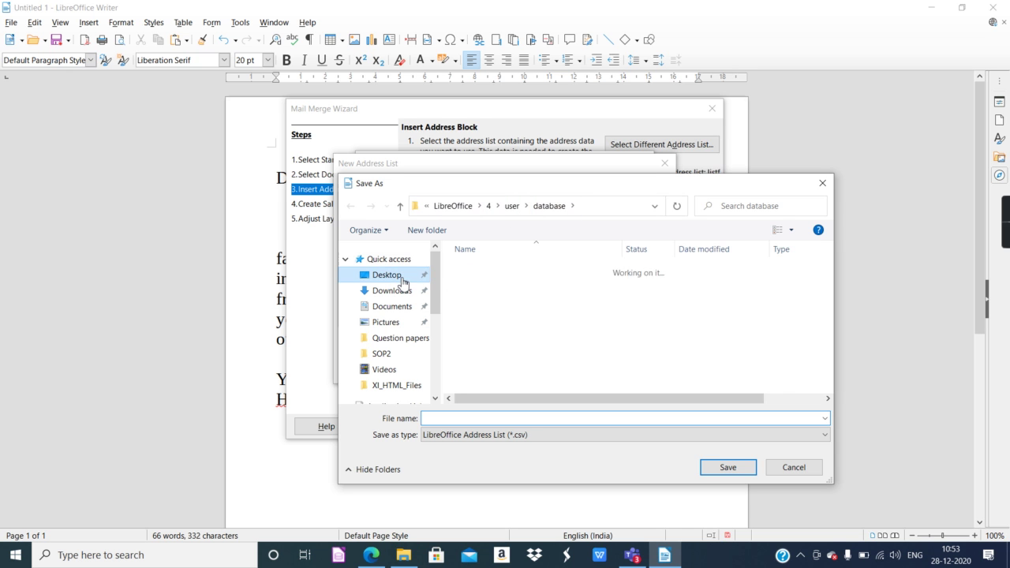
pyautogui.click(442, 419)
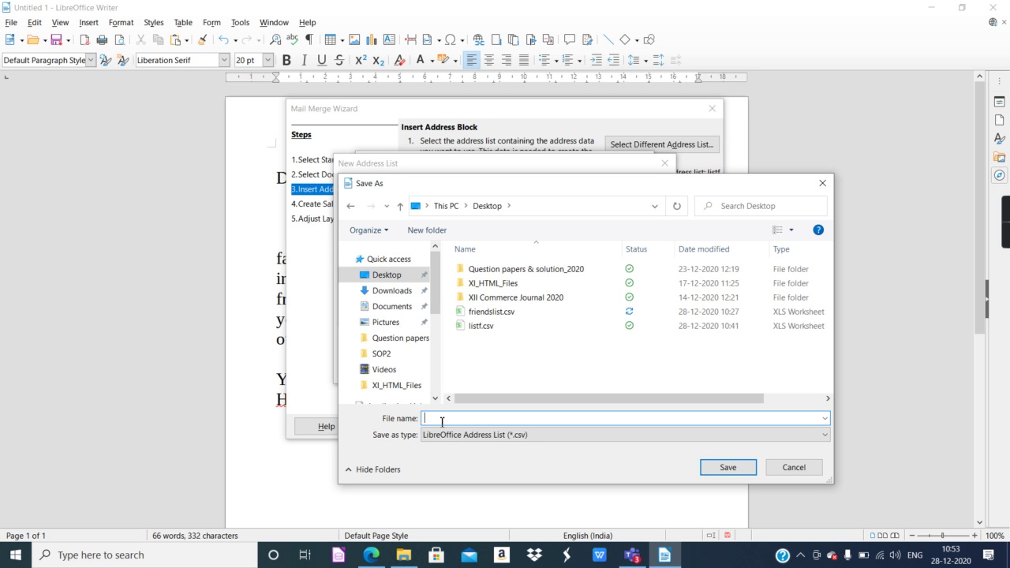
pyautogui.write('friendlist2020')
pyautogui.click(721, 471)
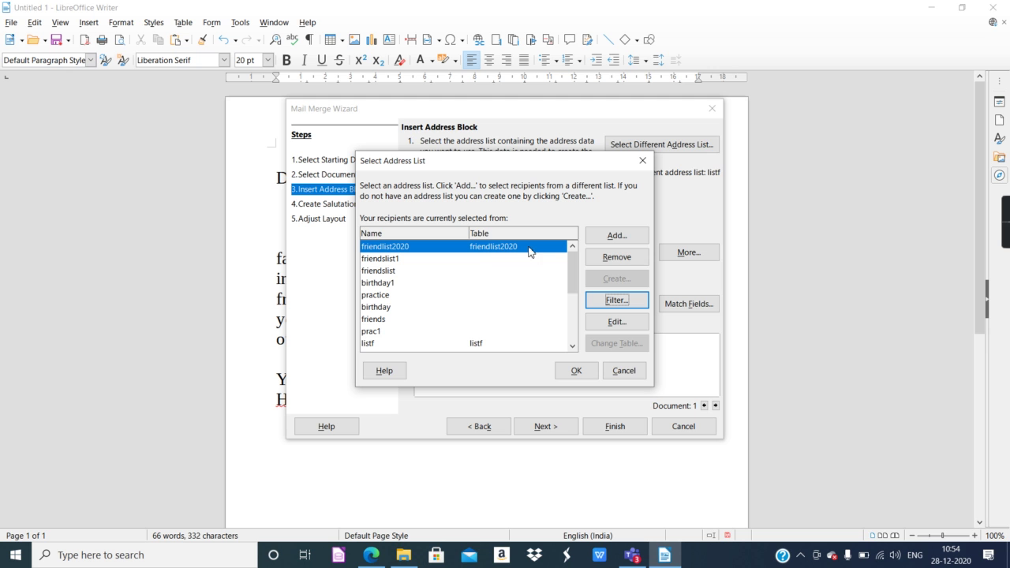
# Use friendlist2020 as recipients, choose the <First Name> address block, and preview several friends.
pyautogui.click(583, 372)
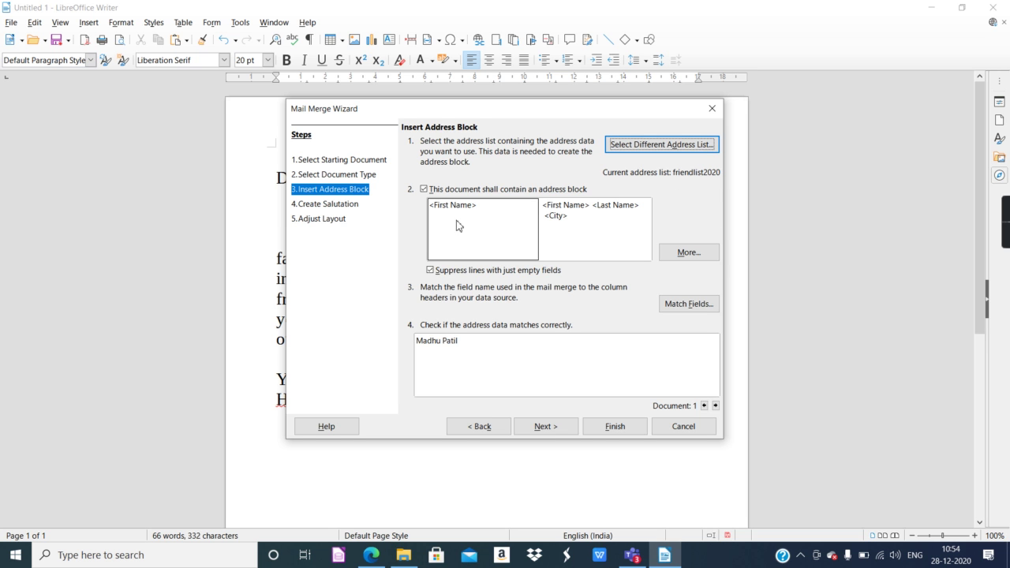
pyautogui.click(670, 254)
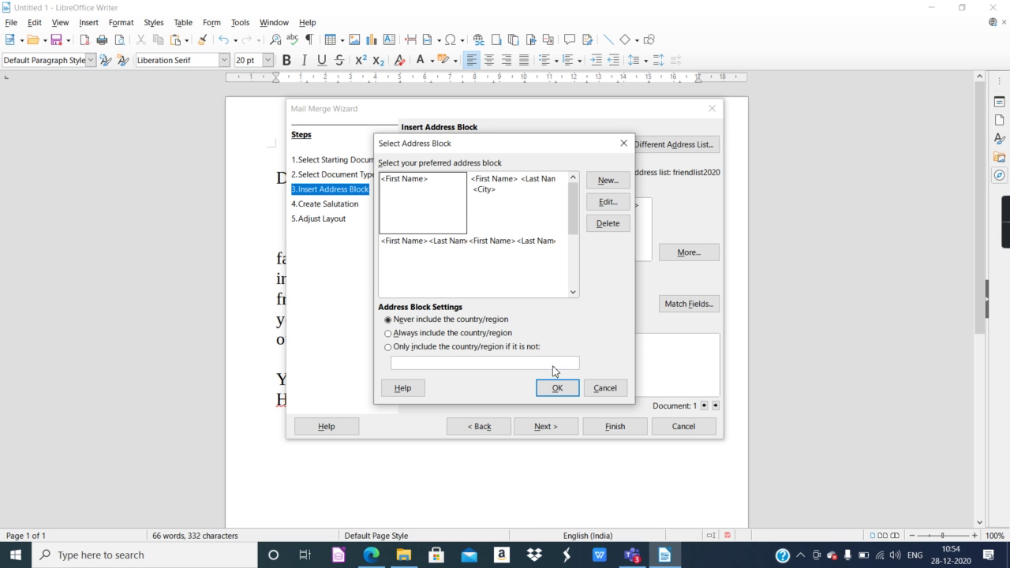
pyautogui.click(557, 390)
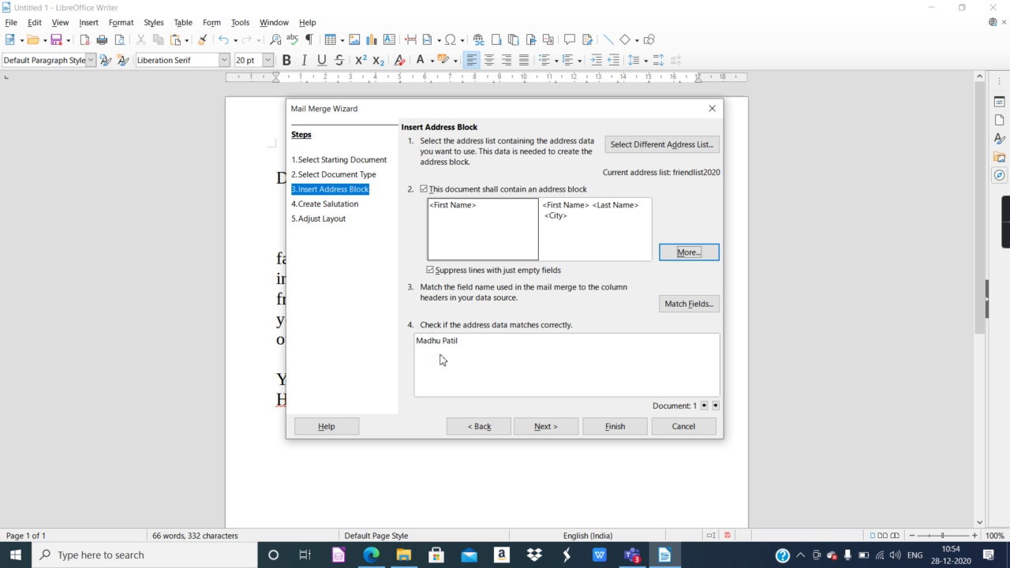
pyautogui.click(715, 407)
pyautogui.click(715, 406)
pyautogui.click(715, 406)
pyautogui.click(703, 406)
pyautogui.click(703, 406)
pyautogui.click(703, 406)
# Map the address block's First Name to the First Name column in Match Fields.
pyautogui.click(665, 306)
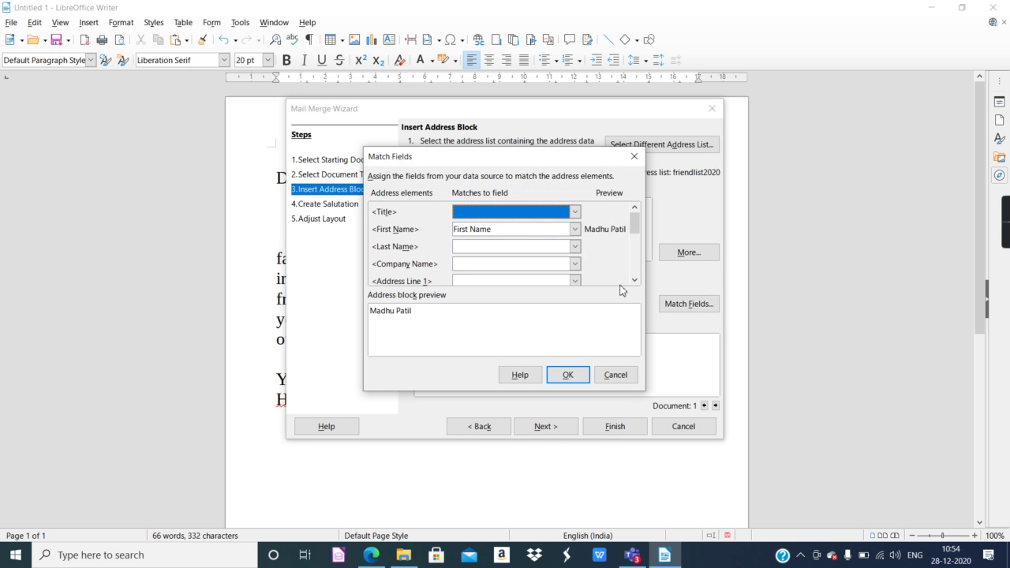
pyautogui.click(575, 230)
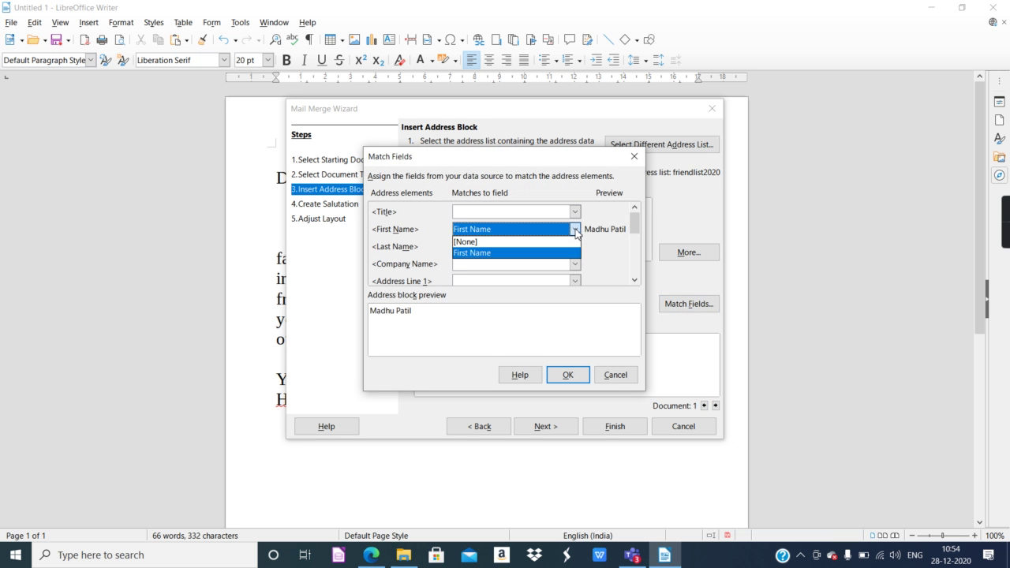
pyautogui.click(562, 253)
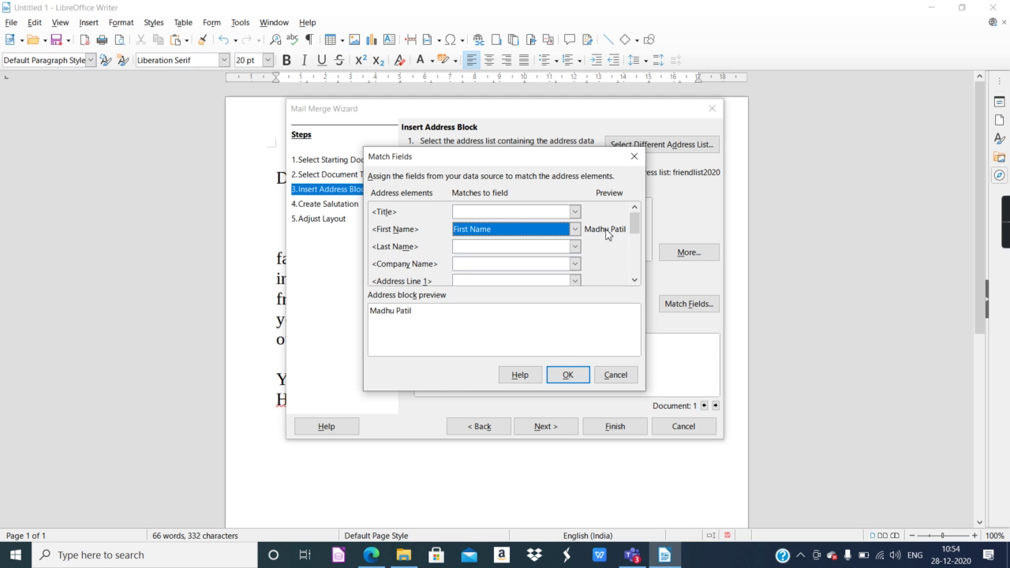
pyautogui.click(574, 377)
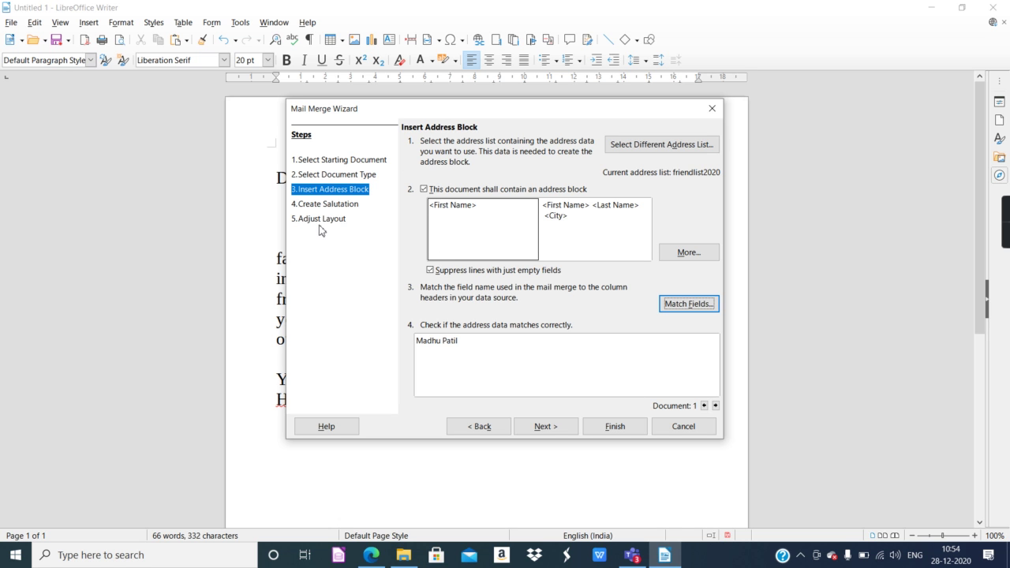
# Delete the 'Hello,' general salutation and advance to the Adjust Layout step.
pyautogui.click(352, 205)
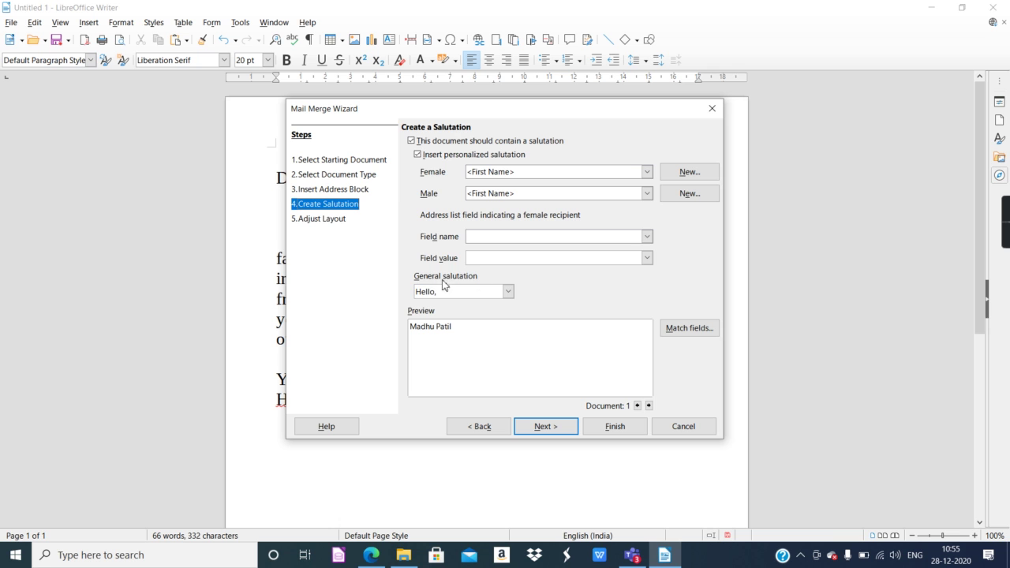
pyautogui.click(509, 292)
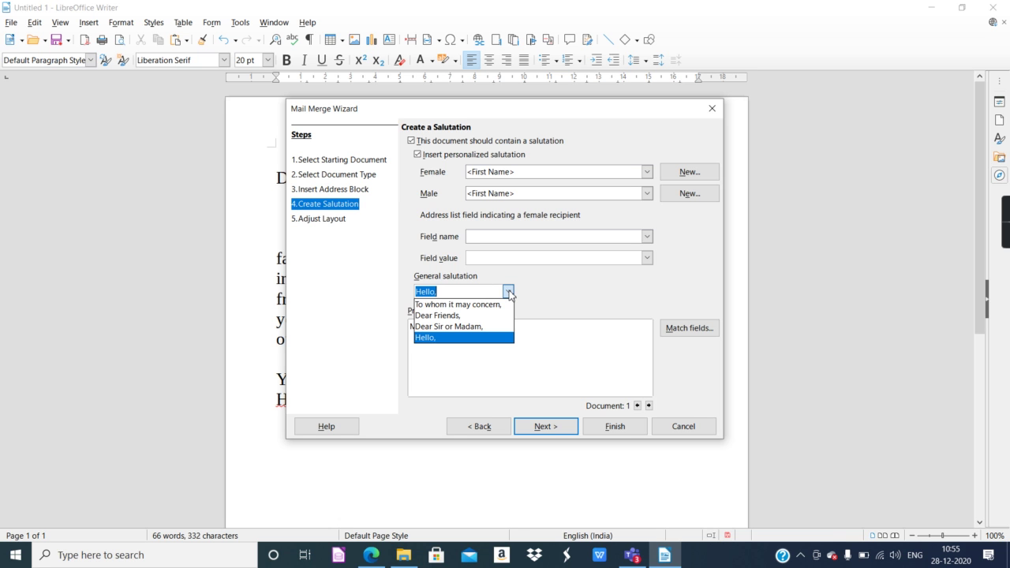
pyautogui.click(532, 291)
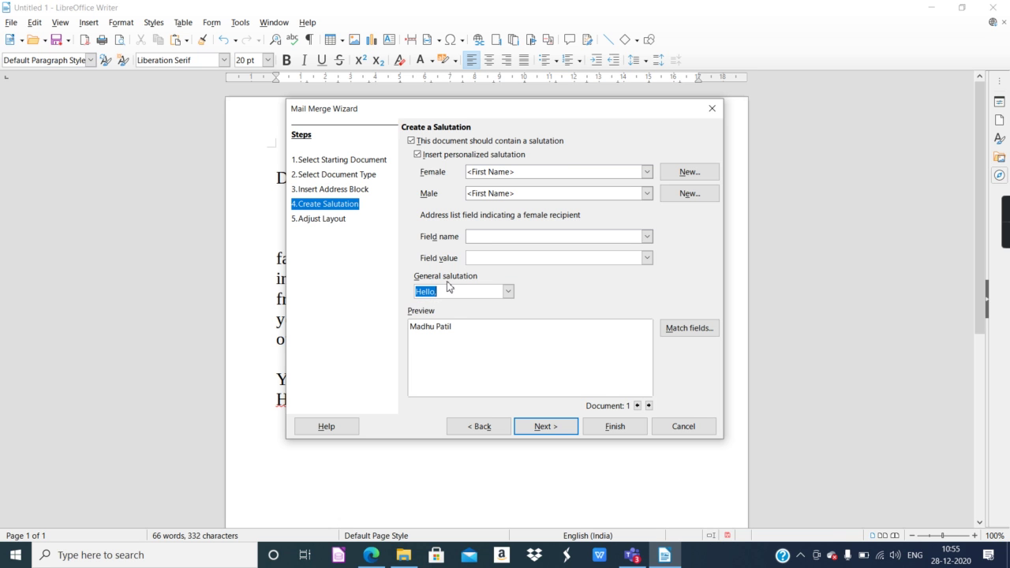
pyautogui.press('BackSpace')
pyautogui.click(531, 428)
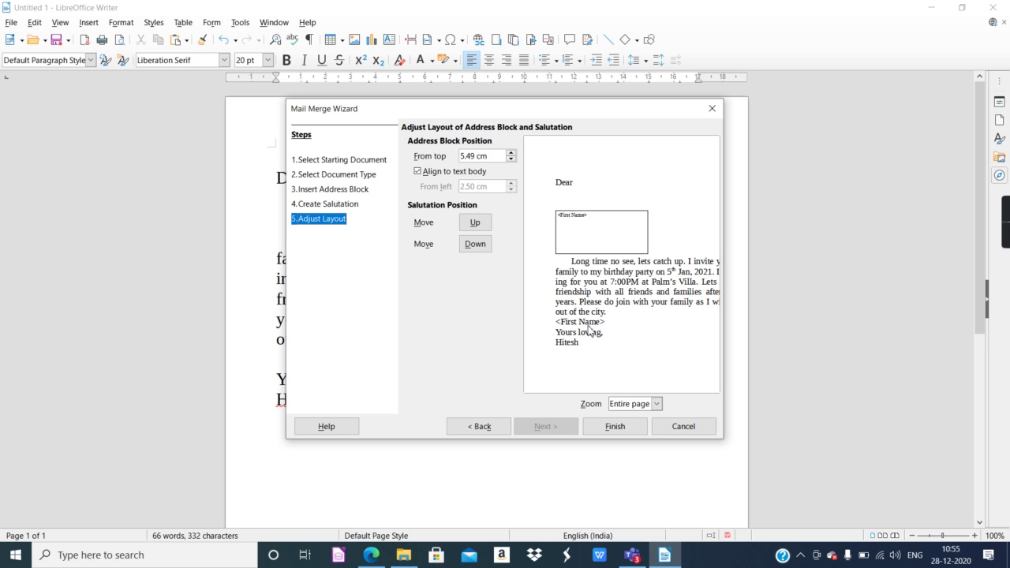
# Finish the wizard, move the address block under Dear, and remove empty lines above the body.
pyautogui.click(615, 429)
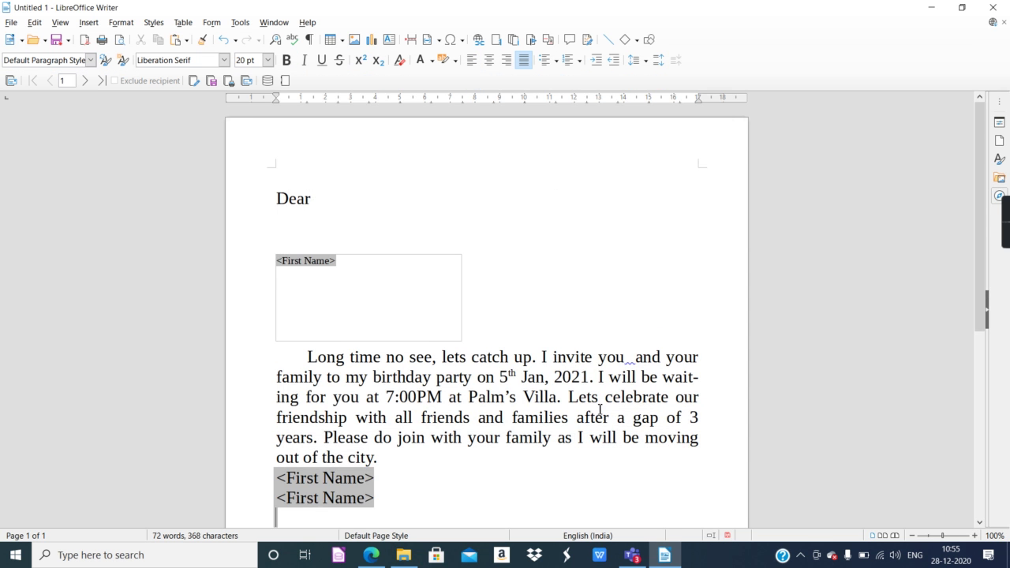
pyautogui.scroll(3, 599, 407)
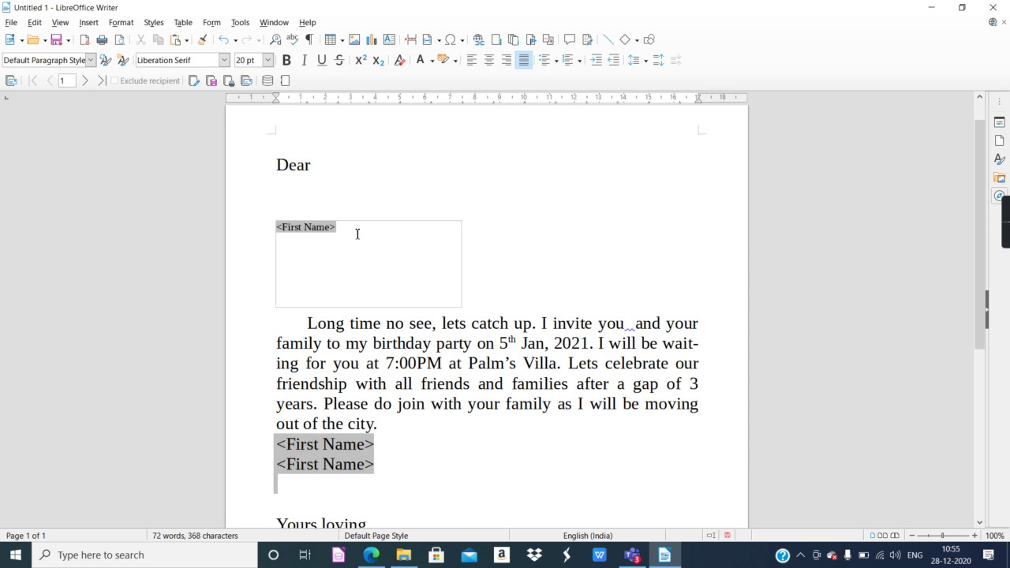
pyautogui.moveTo(368, 220); pyautogui.dragTo(421, 194)
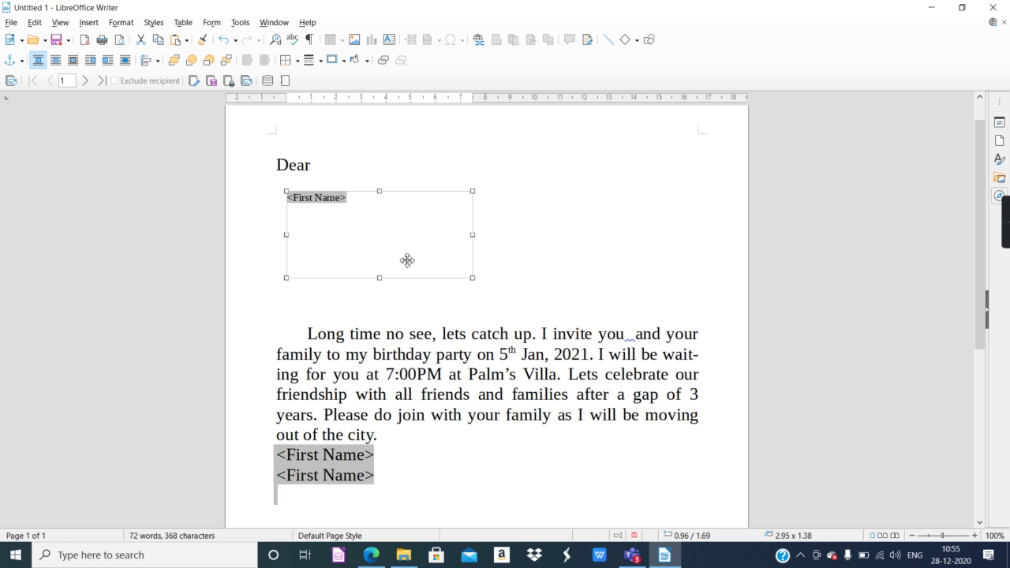
pyautogui.click(308, 315)
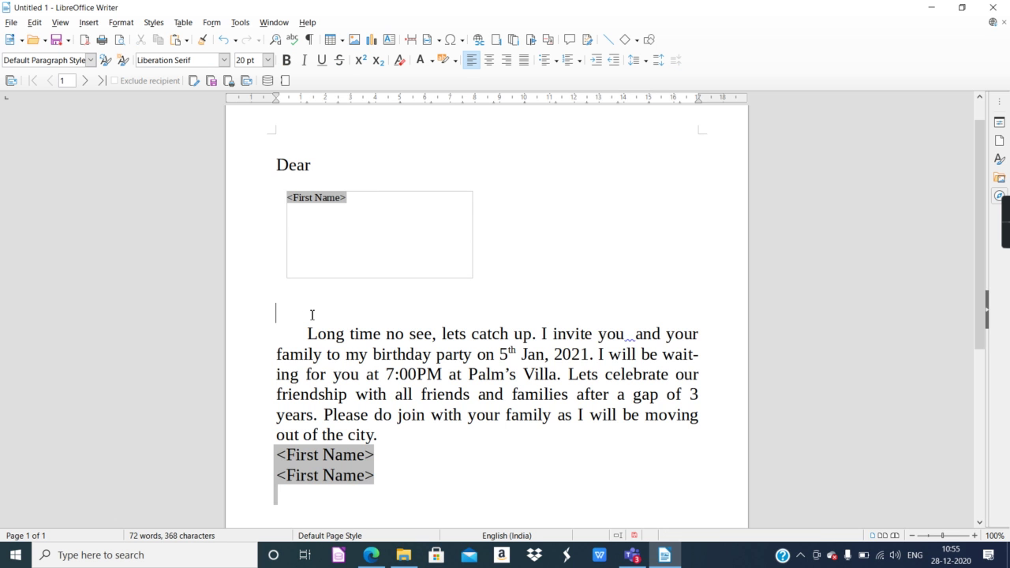
pyautogui.press('BackSpace')
pyautogui.press('BackSpace')
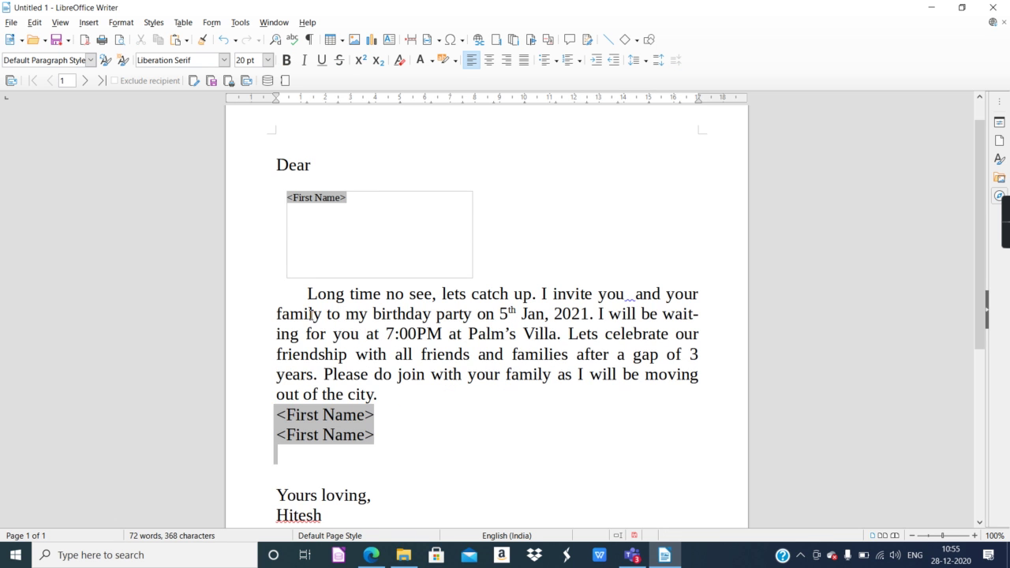
# Delete the two stray <First Name> fields after the body and blank lines above 'Yours loving,'.
pyautogui.scroll(-2, 274, 398)
pyautogui.click(292, 379)
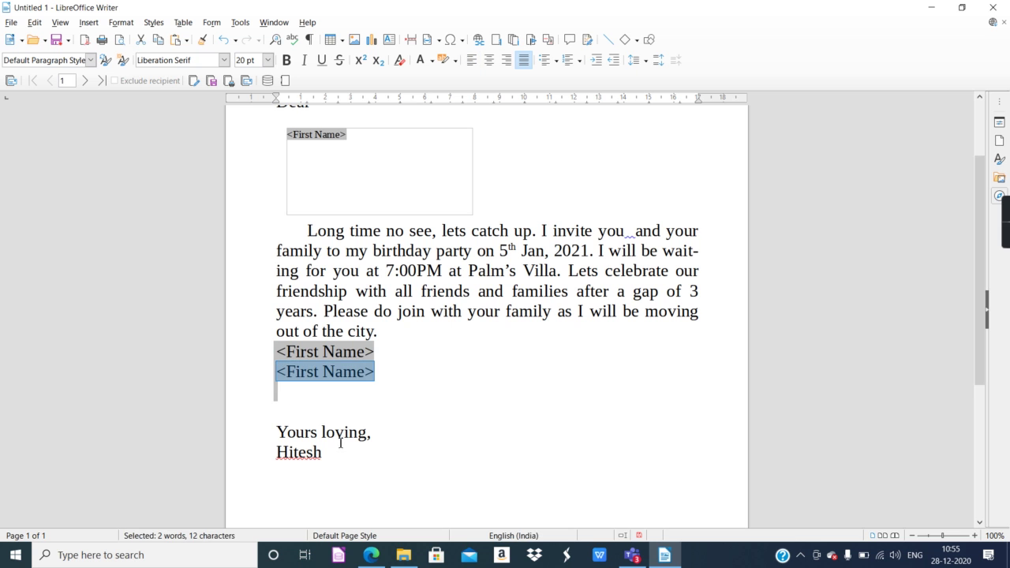
pyautogui.press('Delete')
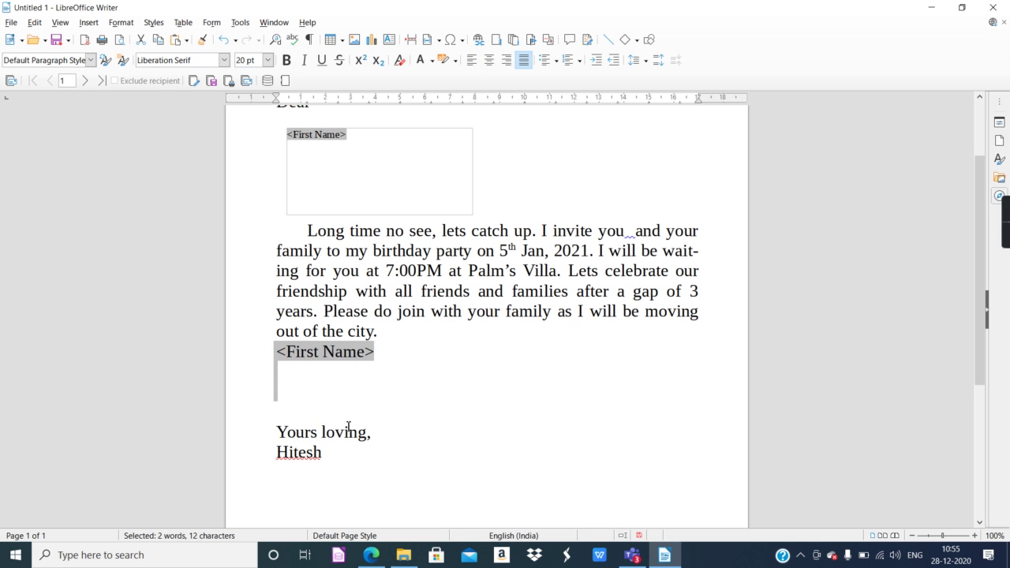
pyautogui.click(311, 354)
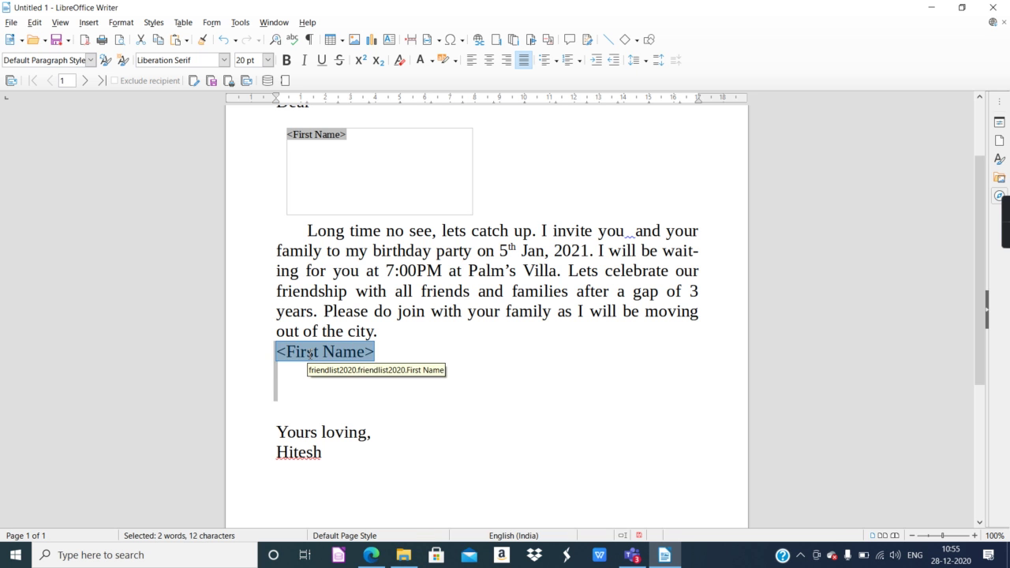
pyautogui.press('Delete')
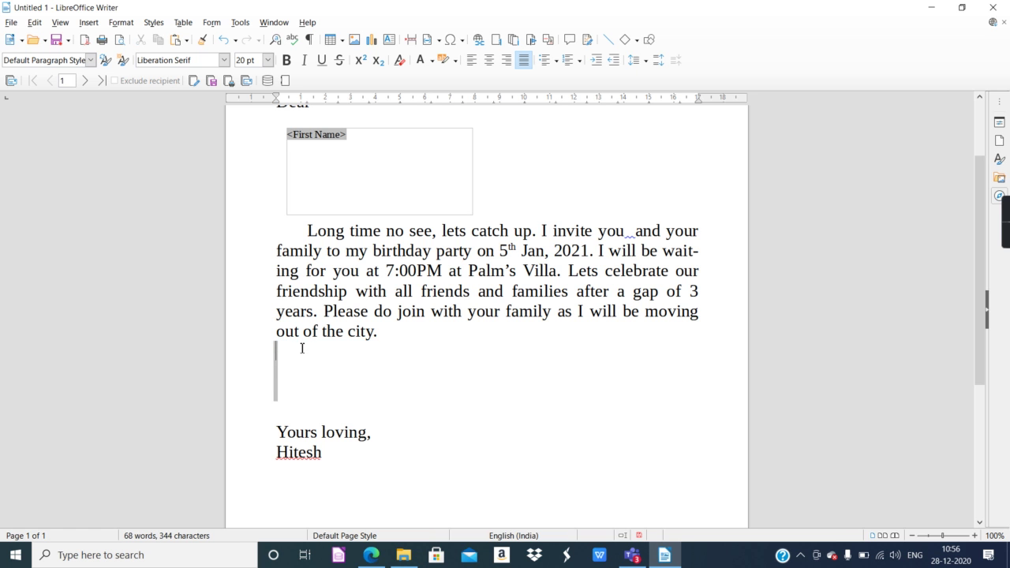
pyautogui.click(290, 399)
pyautogui.press('Delete')
pyautogui.press('Delete')
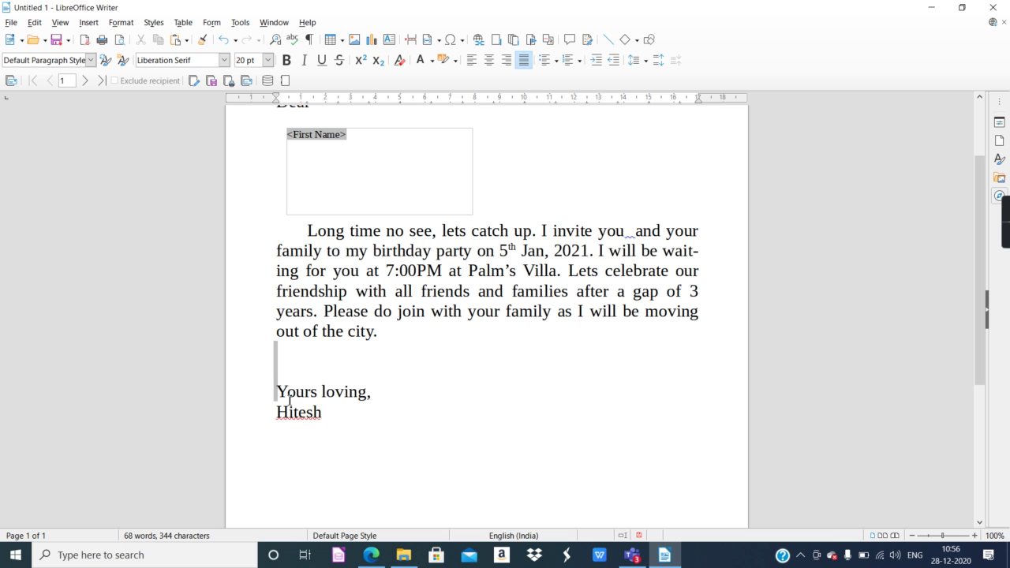
pyautogui.click(272, 354)
pyautogui.click(280, 353)
pyautogui.click(368, 415)
pyautogui.click(283, 376)
pyautogui.press('Delete')
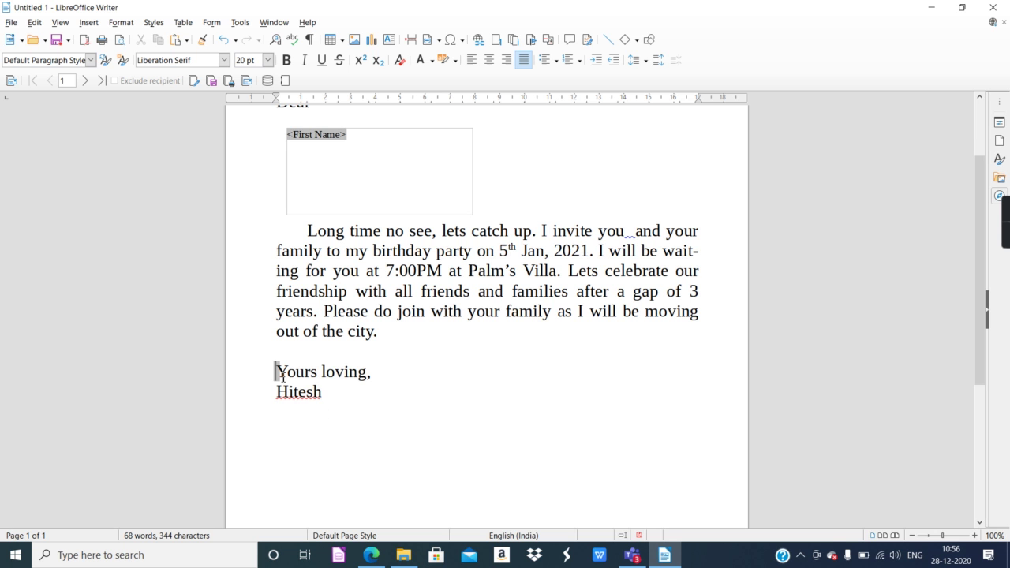
pyautogui.scroll(2, 284, 376)
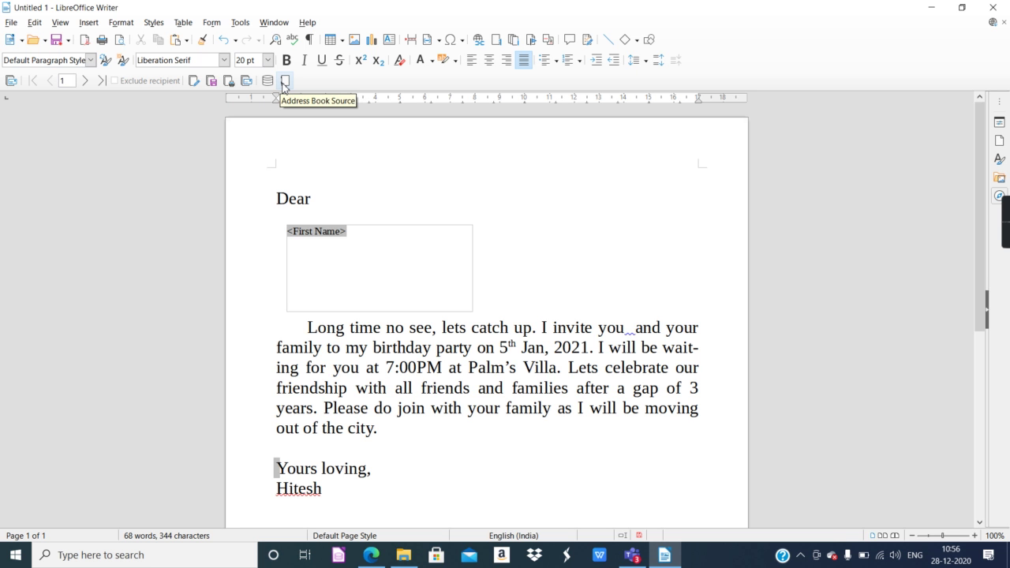
# Generate the merged invitation letters as a new document with Edit Individual Documents.
pyautogui.click(284, 81)
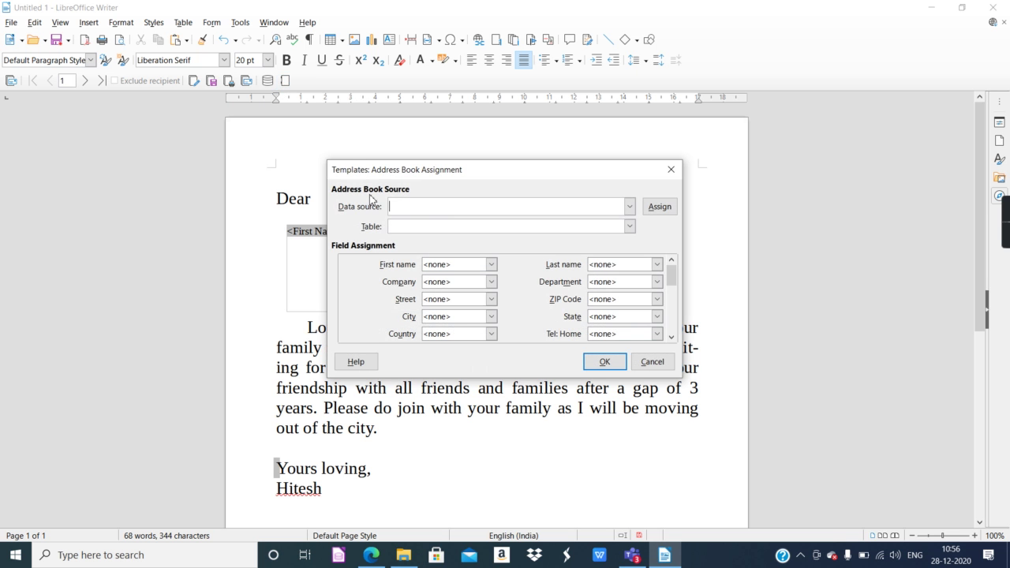
pyautogui.click(671, 170)
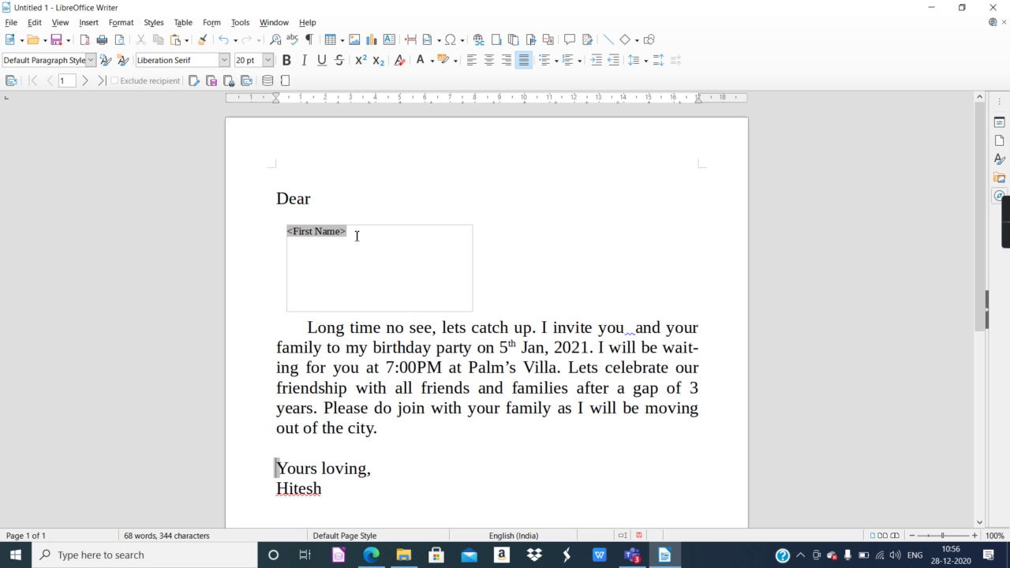
pyautogui.click(192, 82)
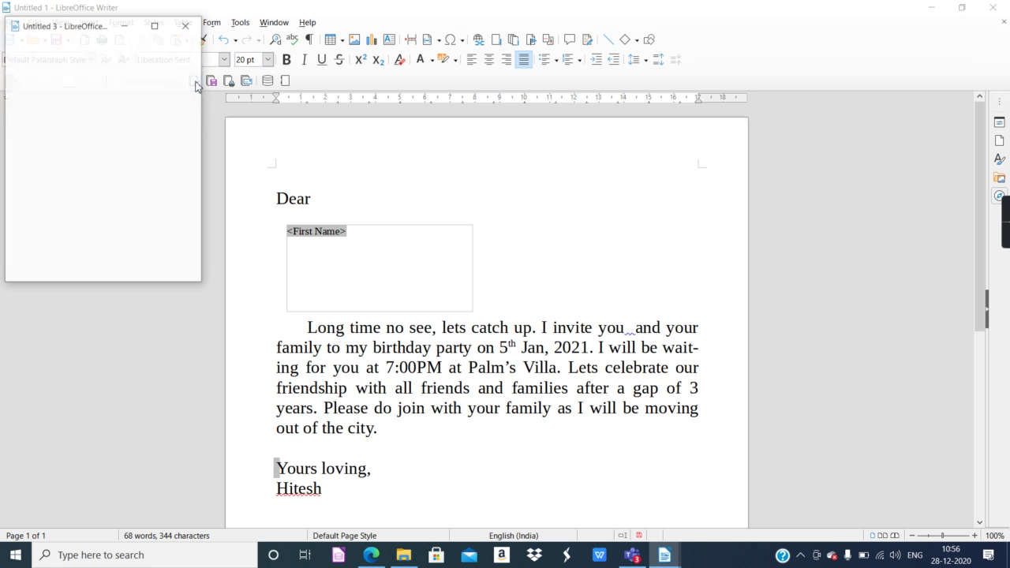
# Maximize the merged Untitled 3 window and scroll through the first friends' letters.
pyautogui.click(160, 28)
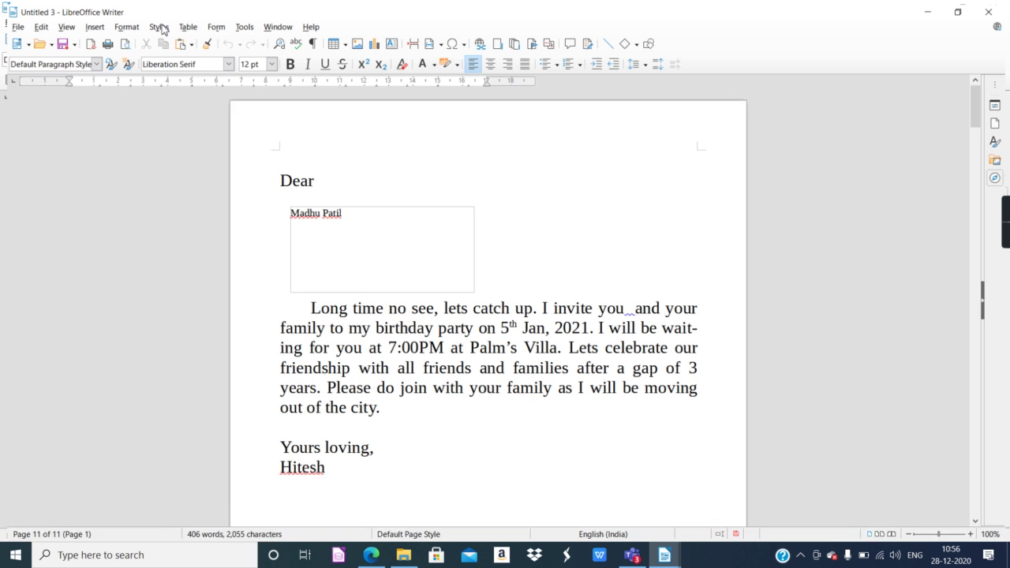
pyautogui.scroll(-6, 511, 302)
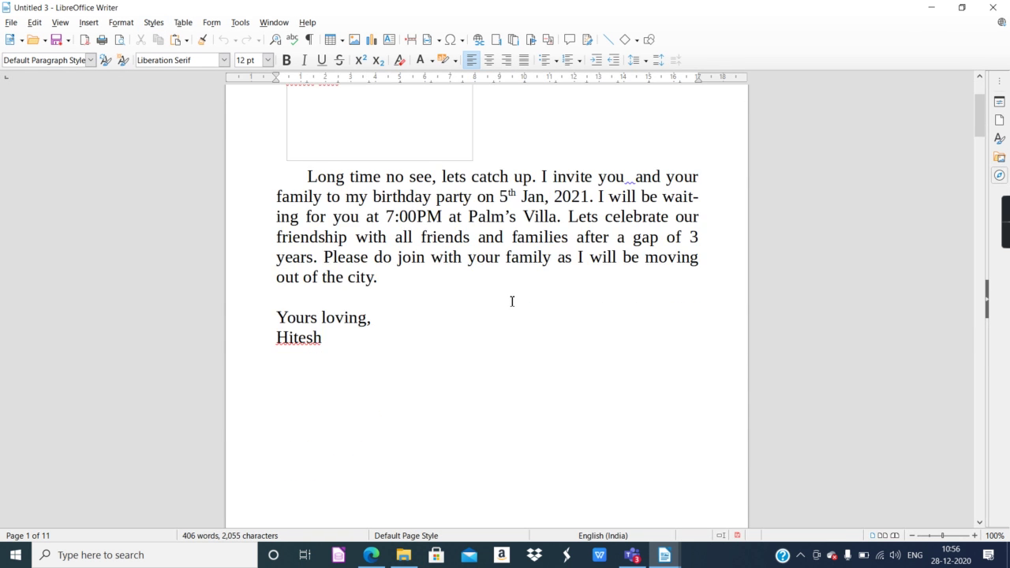
pyautogui.scroll(6, 505, 292)
pyautogui.scroll(-20, 347, 229)
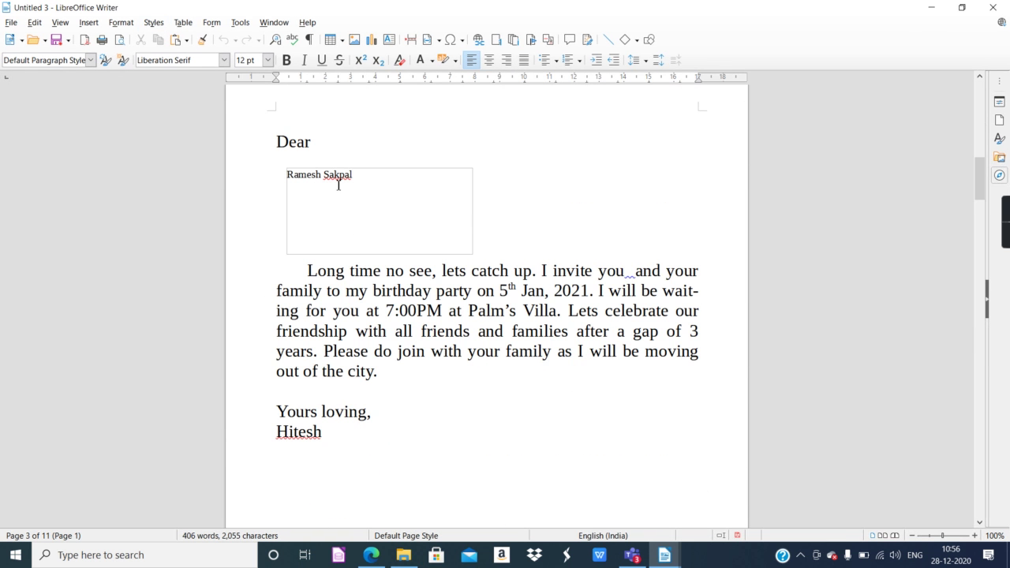
pyautogui.scroll(-12, 453, 300)
pyautogui.scroll(-8, 453, 301)
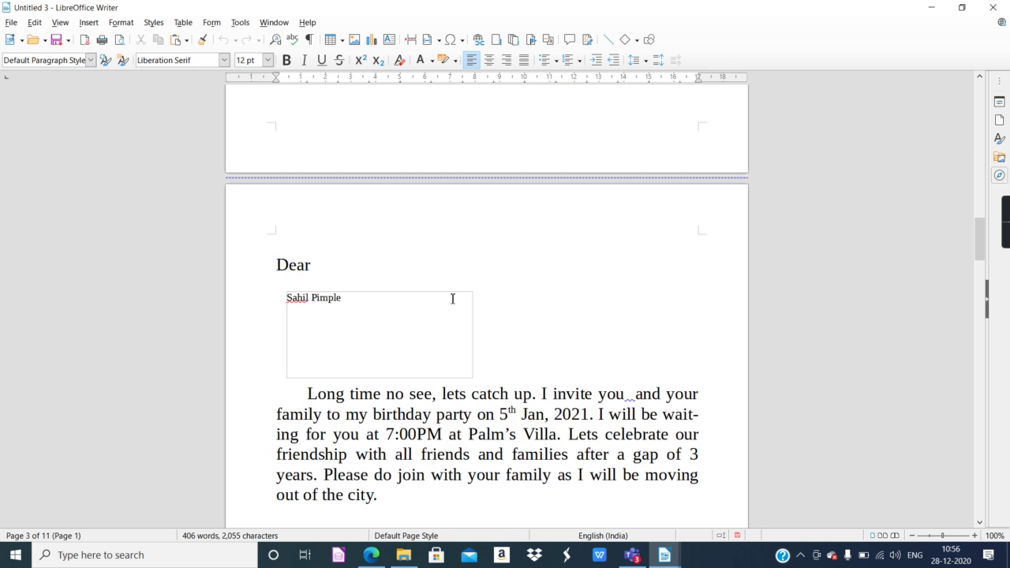
pyautogui.scroll(-20, 451, 297)
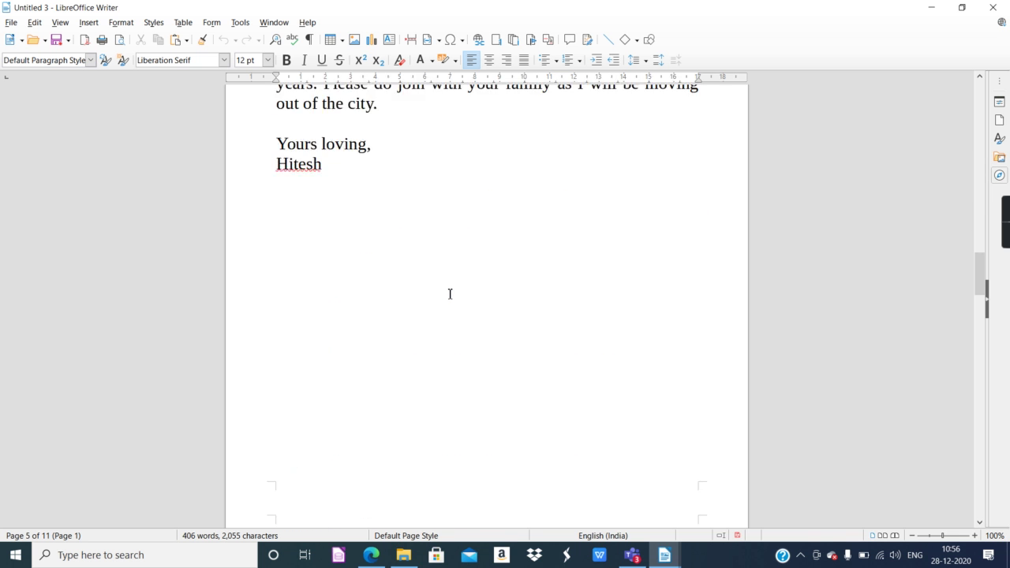
pyautogui.scroll(-5, 446, 283)
# Scroll on to the last of the 11 pages and select the final letter's text.
pyautogui.scroll(5, 446, 280)
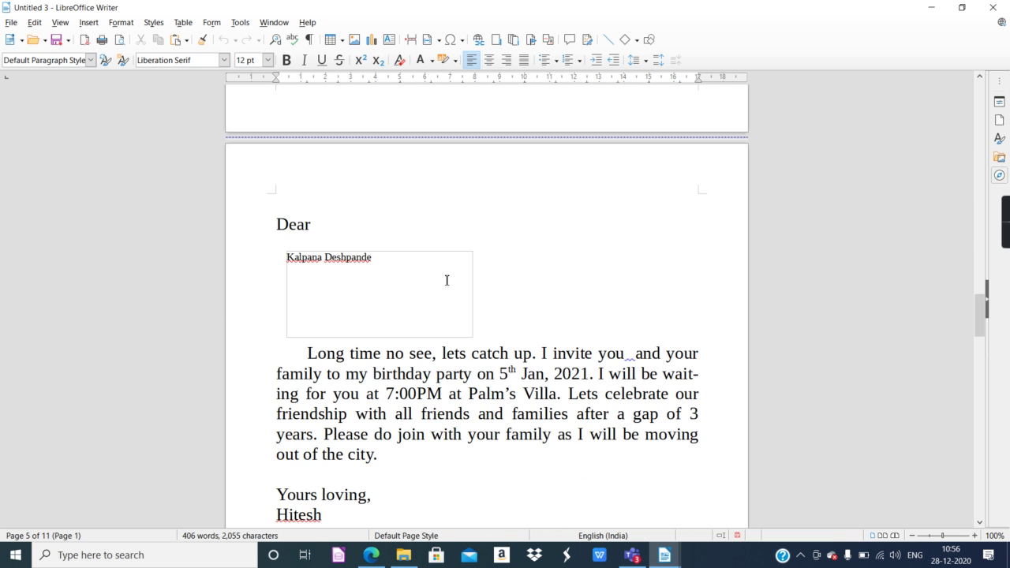
pyautogui.scroll(-20, 447, 281)
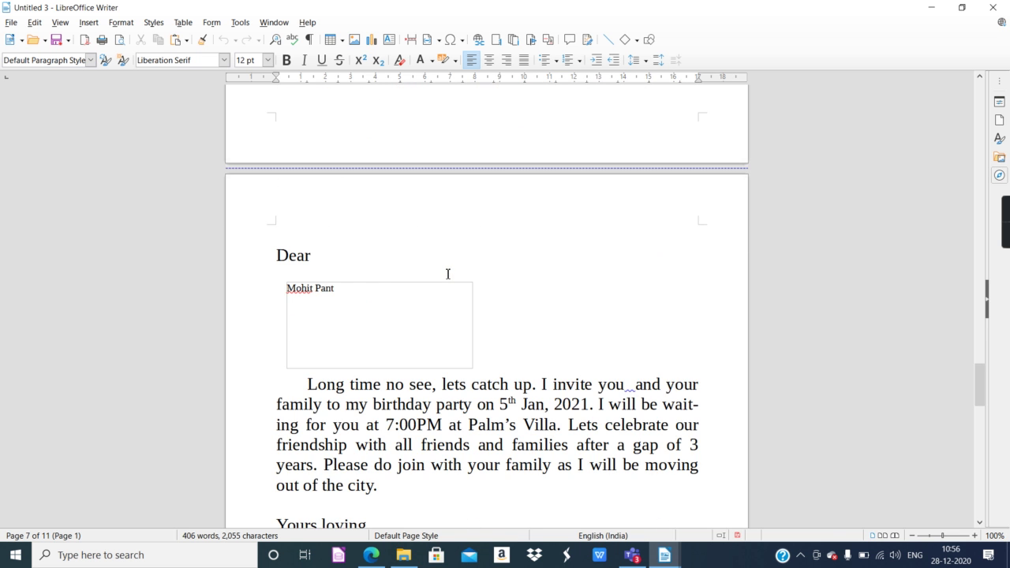
pyautogui.scroll(-20, 448, 274)
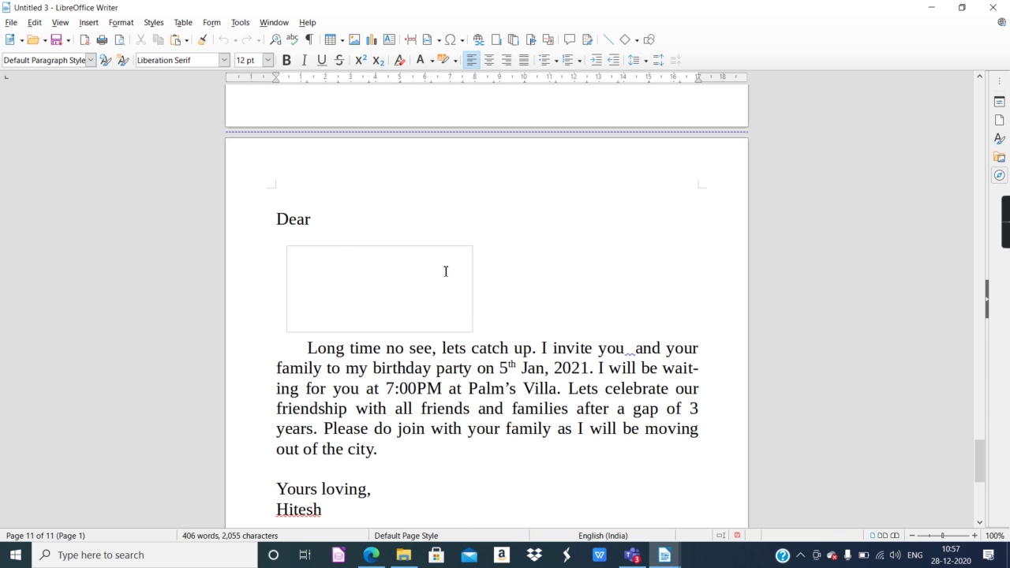
pyautogui.scroll(-3, 446, 271)
pyautogui.scroll(-4, 446, 270)
pyautogui.scroll(9, 442, 268)
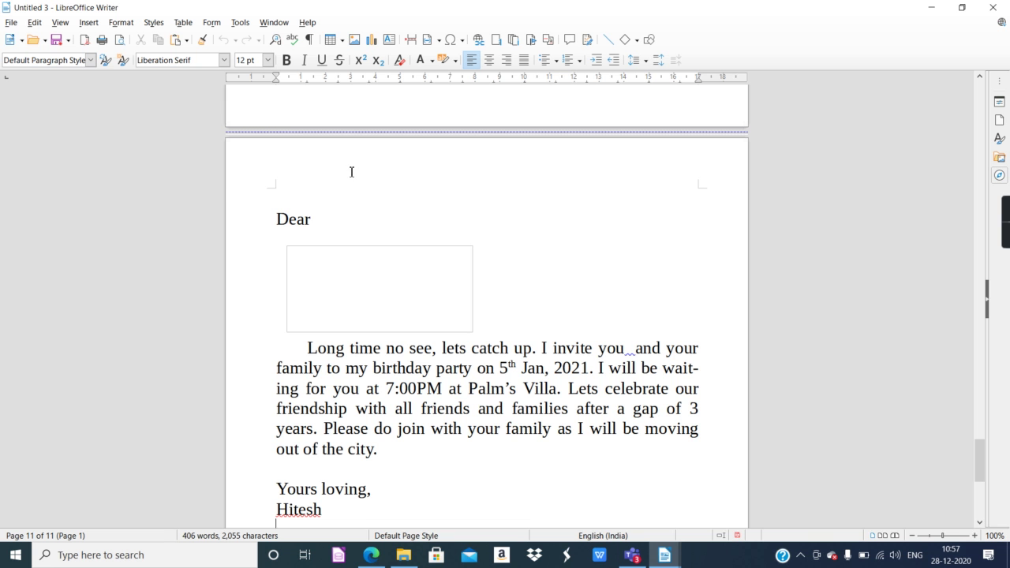
pyautogui.moveTo(416, 195)
pyautogui.moveTo(277, 219); pyautogui.dragTo(435, 410)
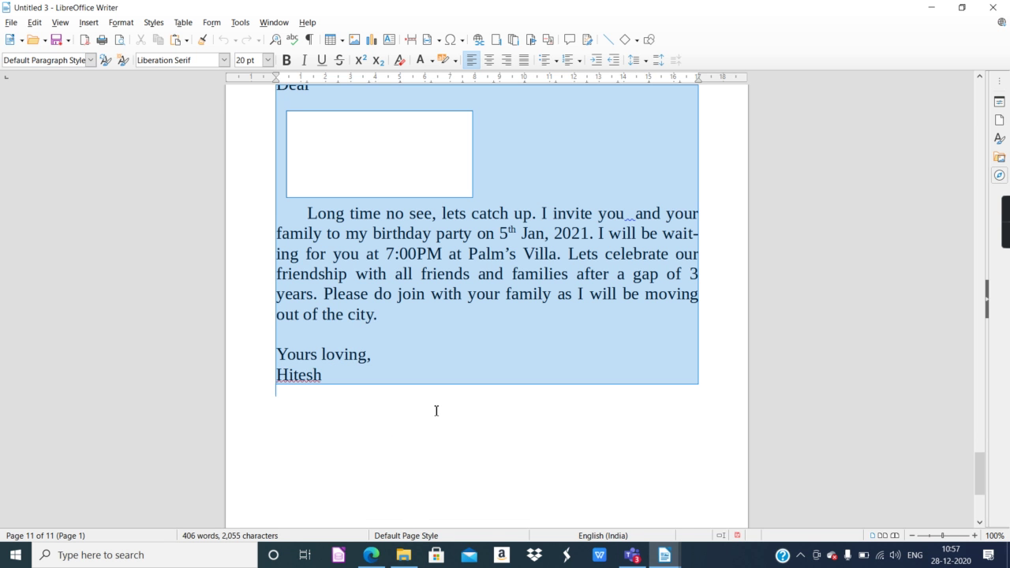
# Delete the selected last-letter text, undo the deletion, and scroll back to page 1.
pyautogui.press('Delete')
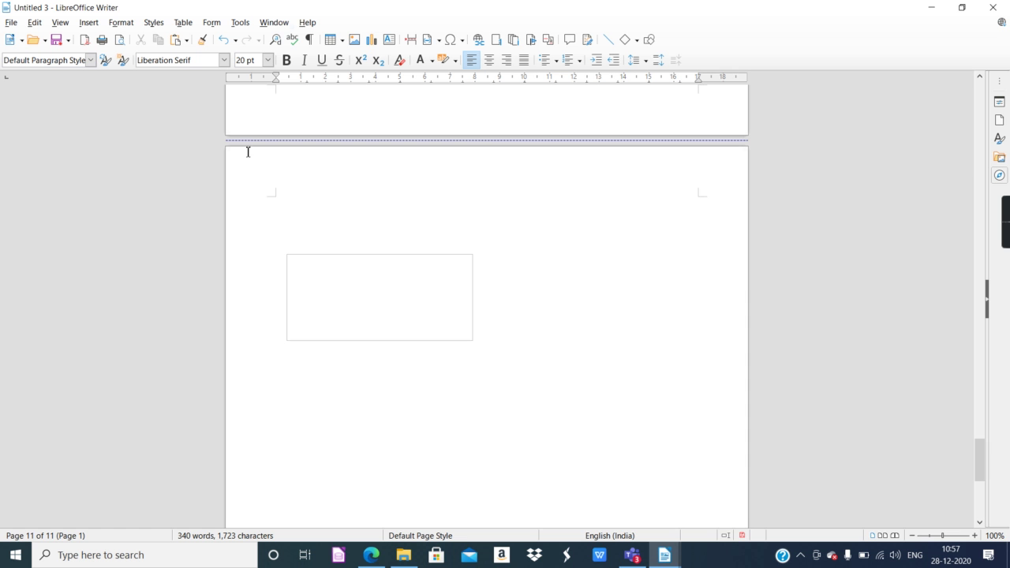
pyautogui.hotkey('ctrl', 'z')
pyautogui.scroll(8, 336, 260)
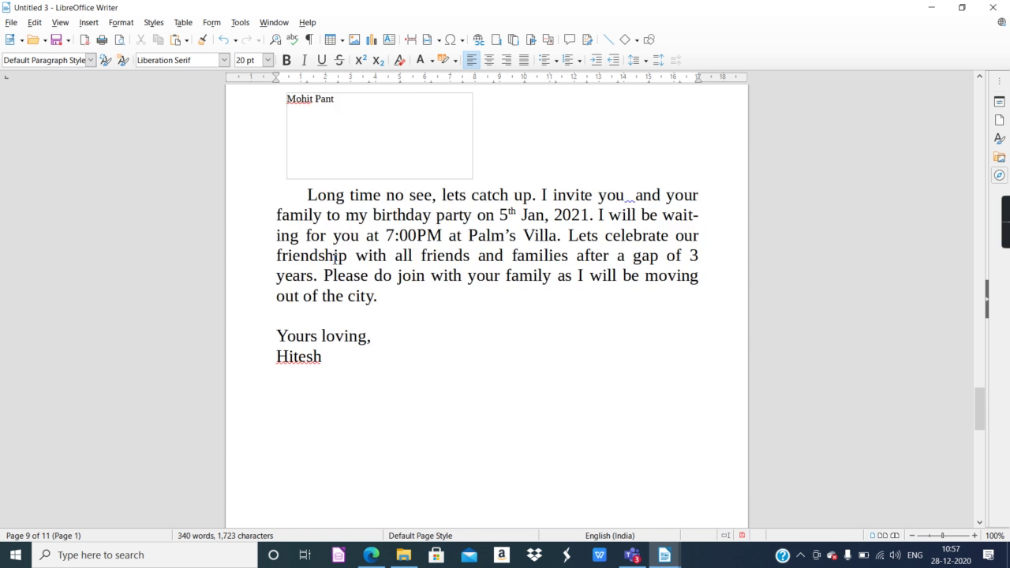
pyautogui.scroll(-3, 334, 259)
pyautogui.scroll(20, 333, 259)
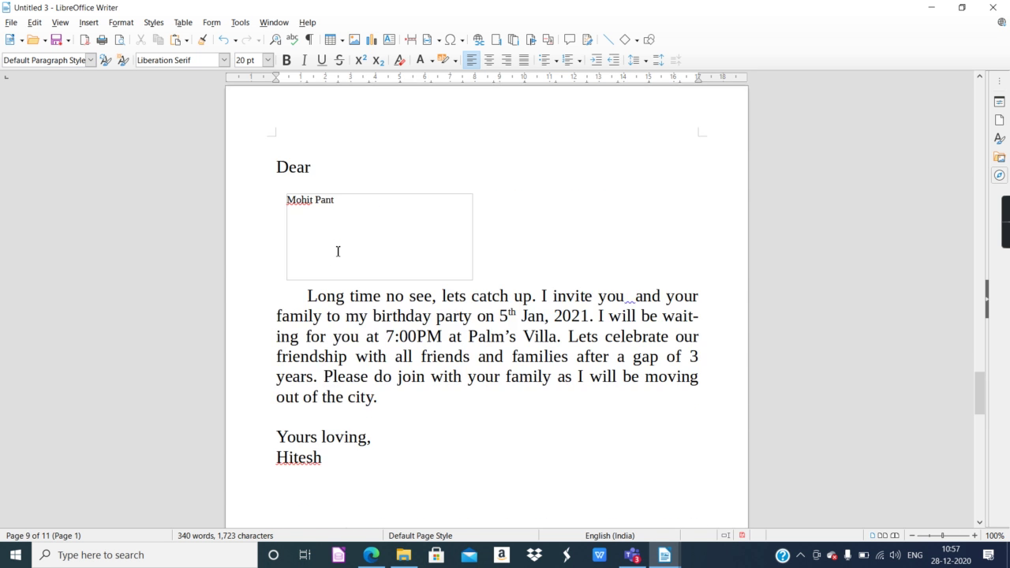
pyautogui.scroll(20, 337, 257)
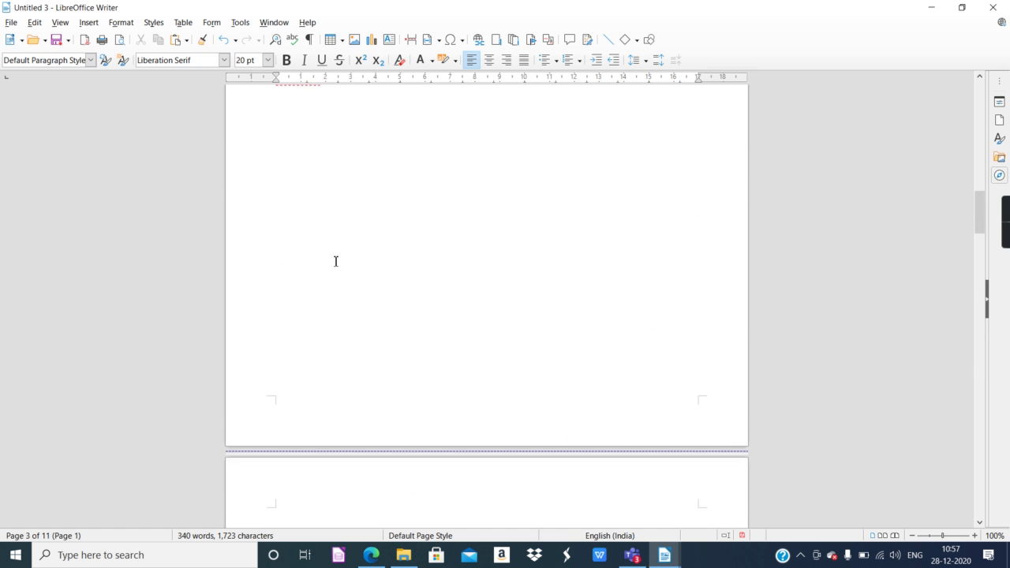
pyautogui.scroll(3, 335, 263)
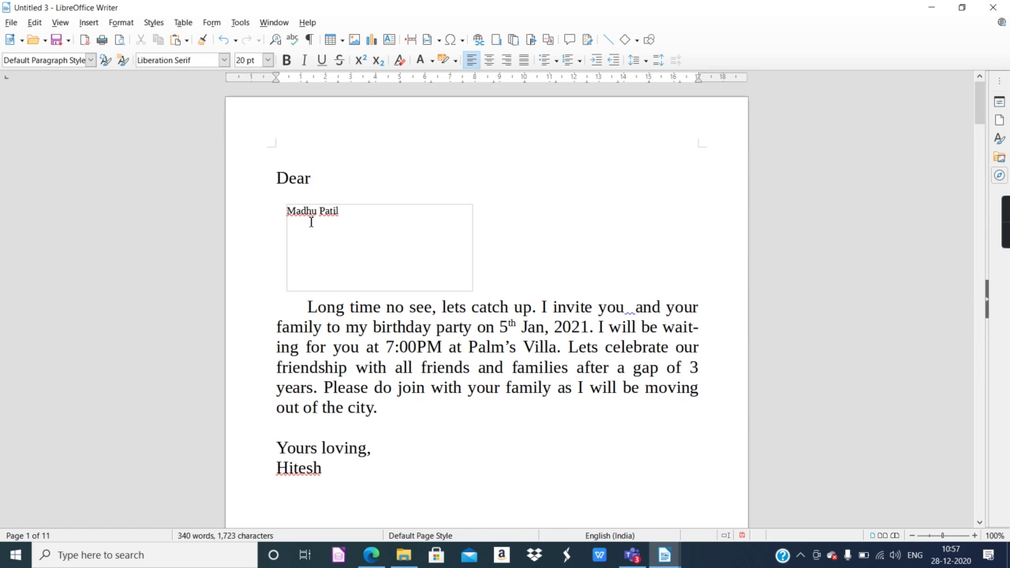
# Set the friend's name in the first letter's address box to 15 pt.
pyautogui.click(287, 211)
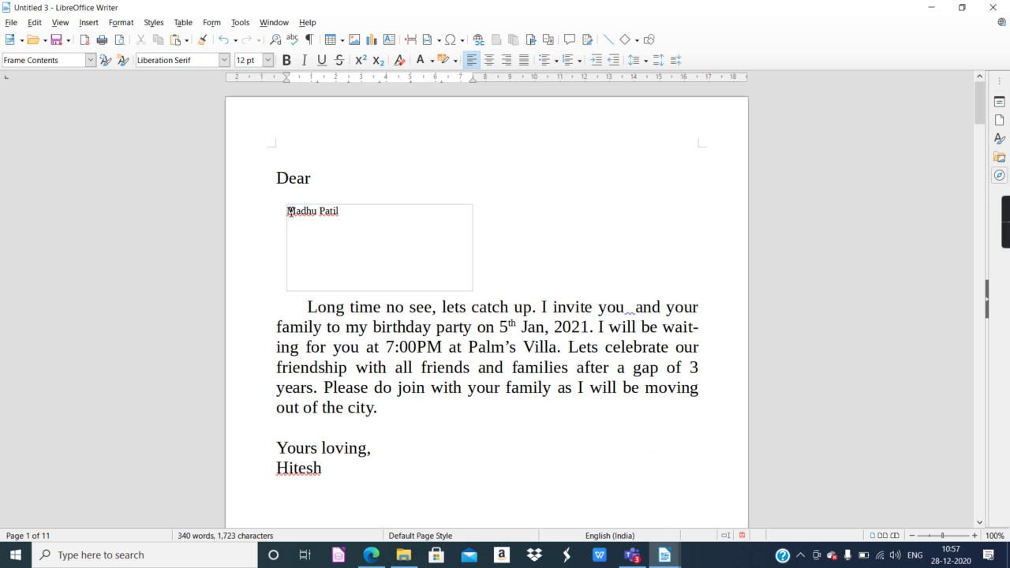
pyautogui.moveTo(287, 211); pyautogui.dragTo(363, 219)
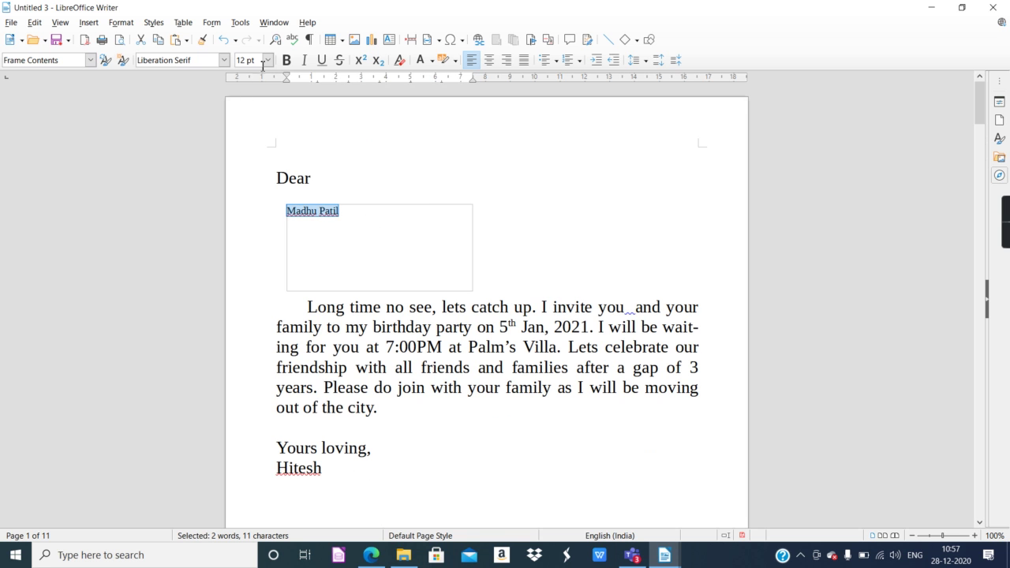
pyautogui.click(268, 60)
pyautogui.click(249, 128)
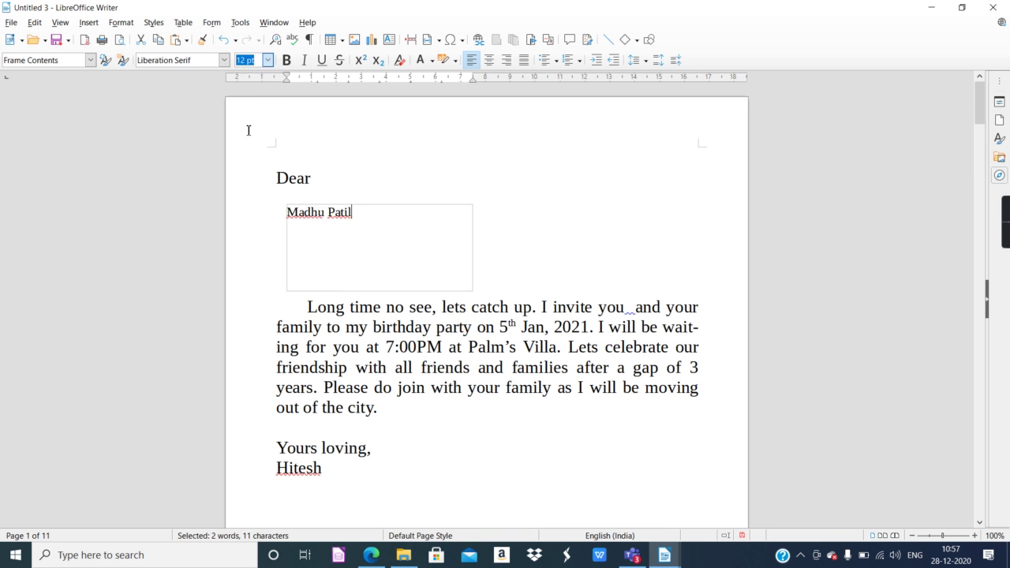
pyautogui.click(584, 257)
# Check the resized name by selecting it again in the address box, then deselect.
pyautogui.scroll(-10, 575, 271)
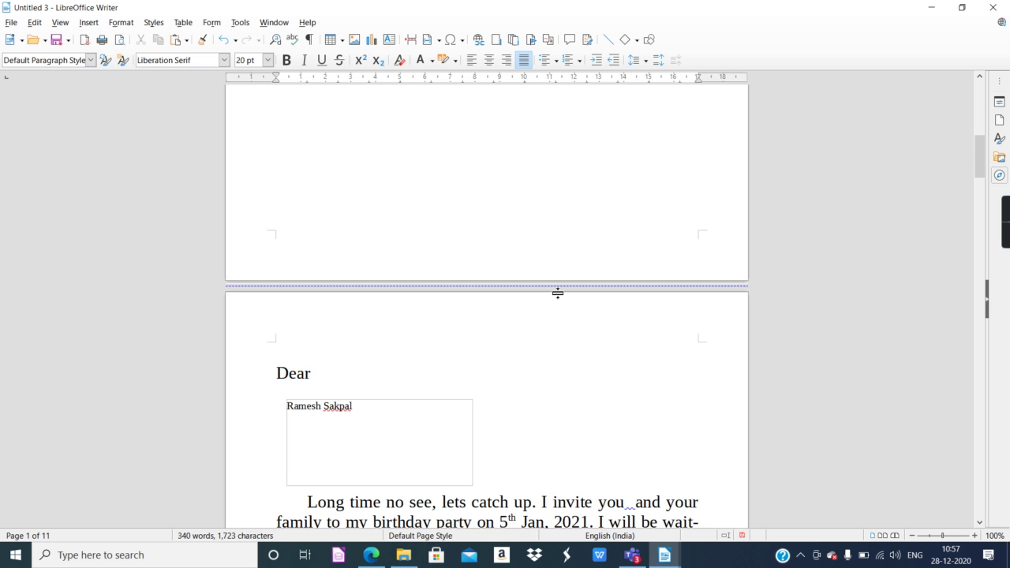
pyautogui.scroll(15, 552, 296)
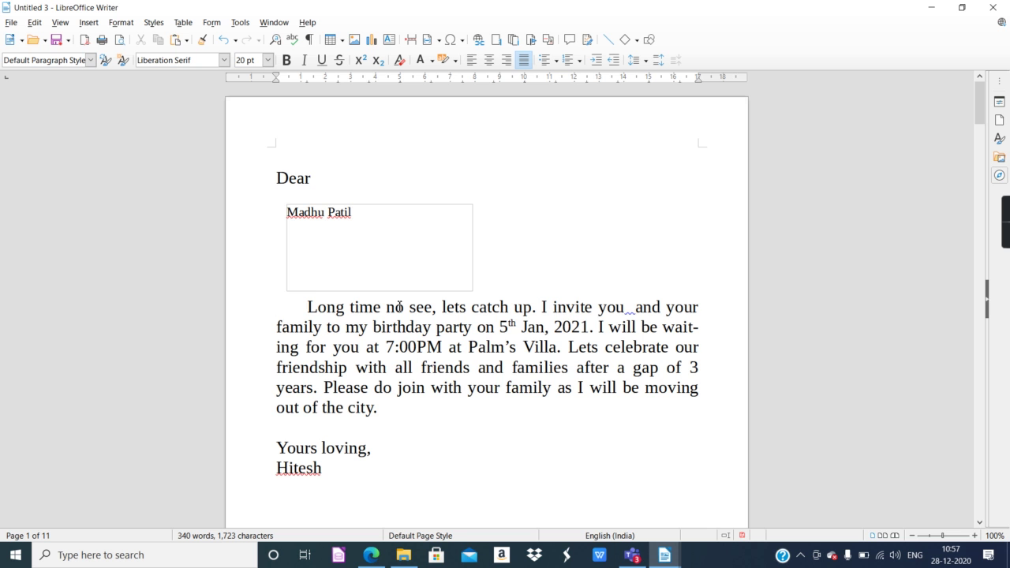
pyautogui.scroll(-1, 333, 352)
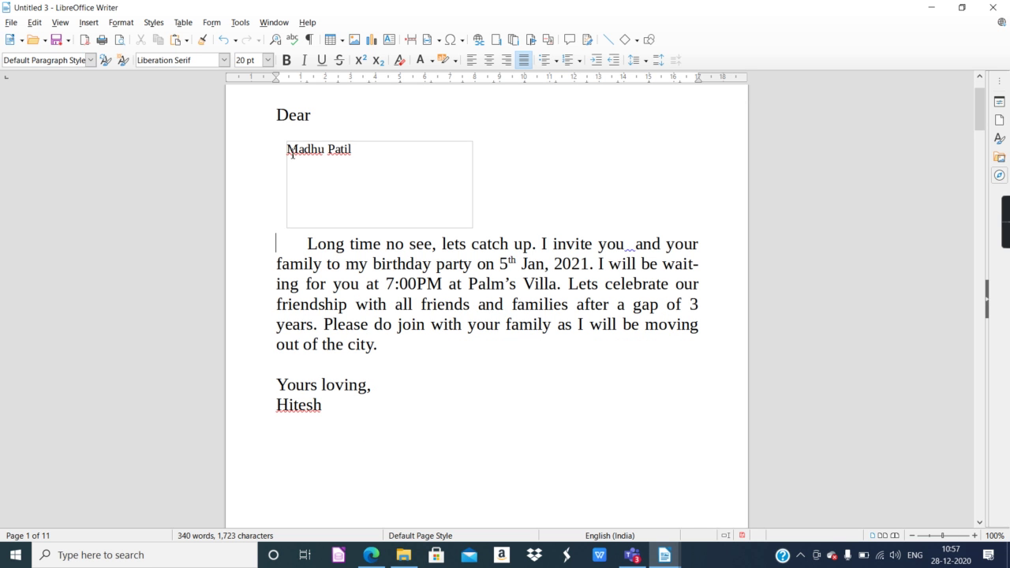
pyautogui.moveTo(292, 150); pyautogui.dragTo(352, 150)
pyautogui.click(426, 285)
pyautogui.moveTo(458, 244); pyautogui.dragTo(520, 263)
pyautogui.click(486, 295)
pyautogui.moveTo(289, 149); pyautogui.dragTo(356, 150)
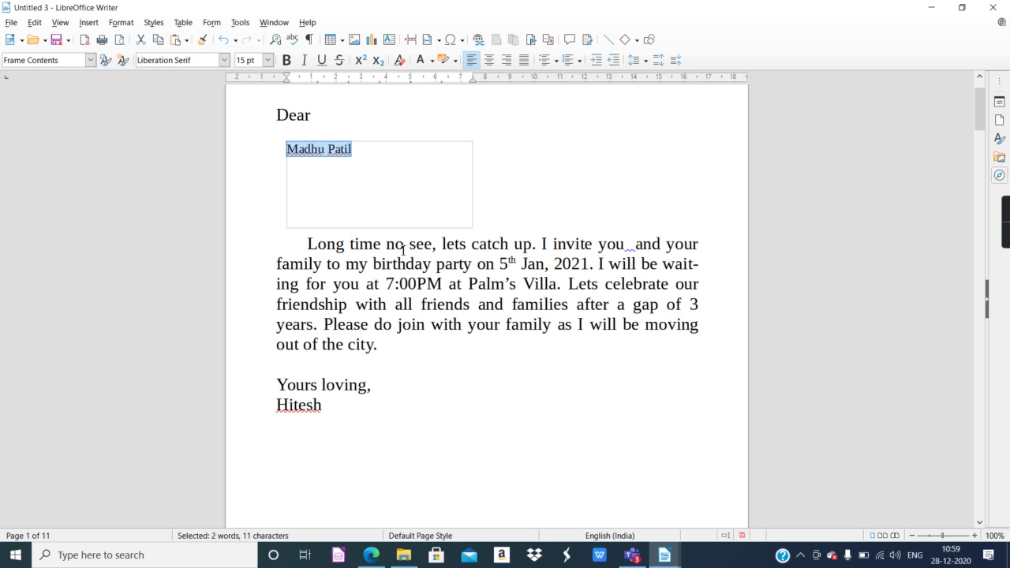
pyautogui.moveTo(416, 267); pyautogui.dragTo(487, 268)
pyautogui.moveTo(444, 304); pyautogui.dragTo(489, 324)
pyautogui.click(395, 300)
pyautogui.click(600, 290)
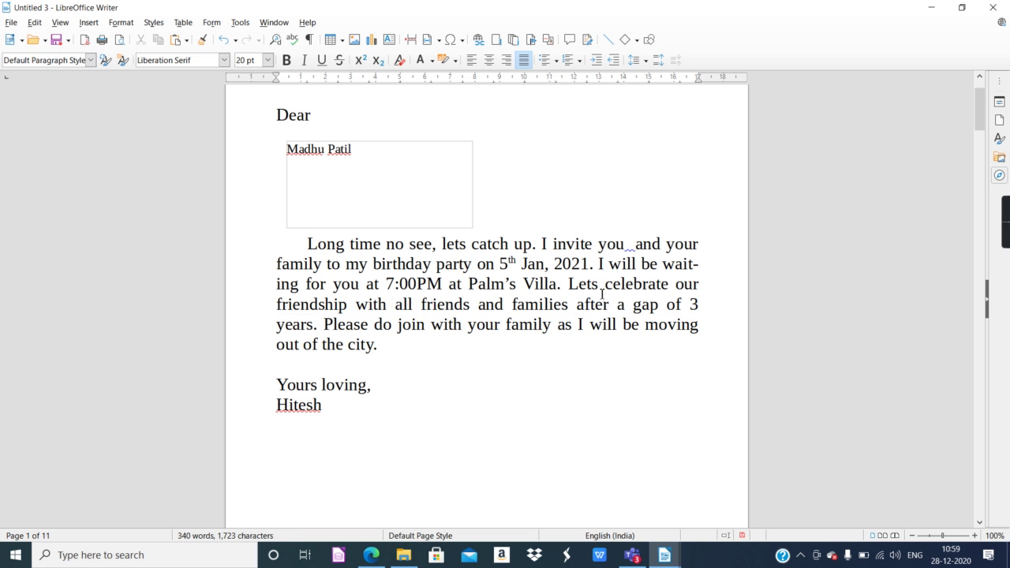